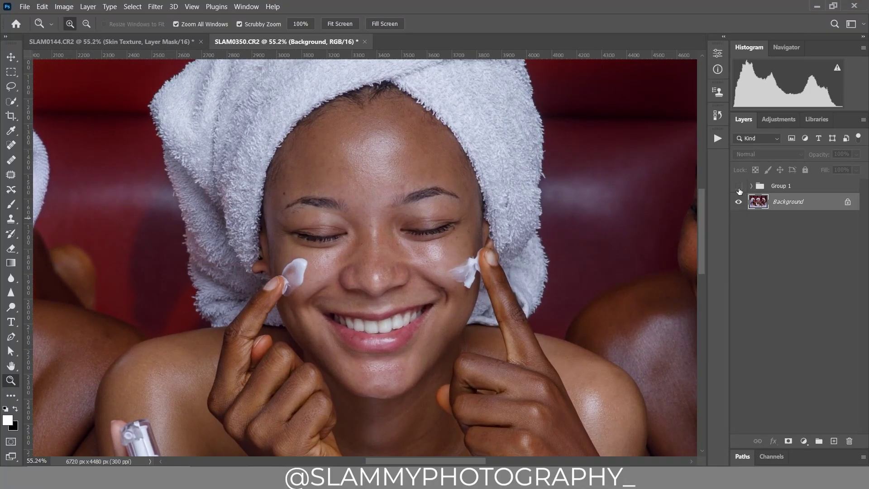
Show the Group 1 retouch and compare it on the left woman's face
click(739, 187)
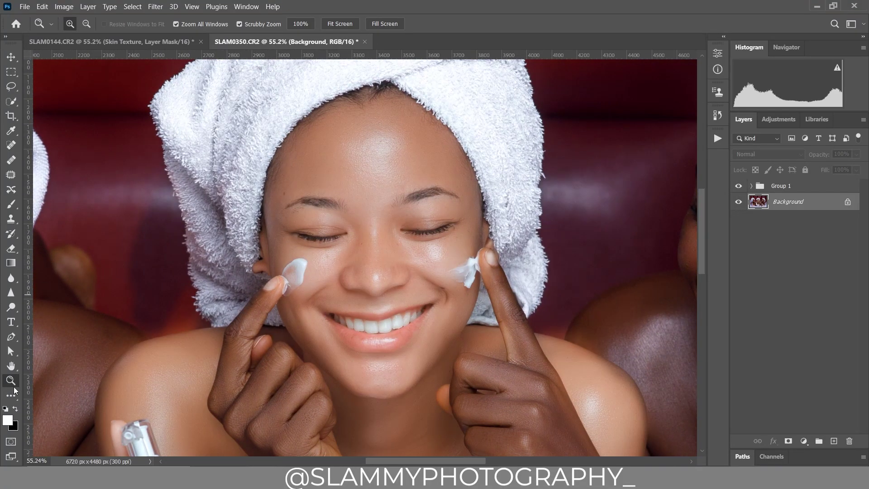
click(12, 366)
drag(140, 288, 409, 292)
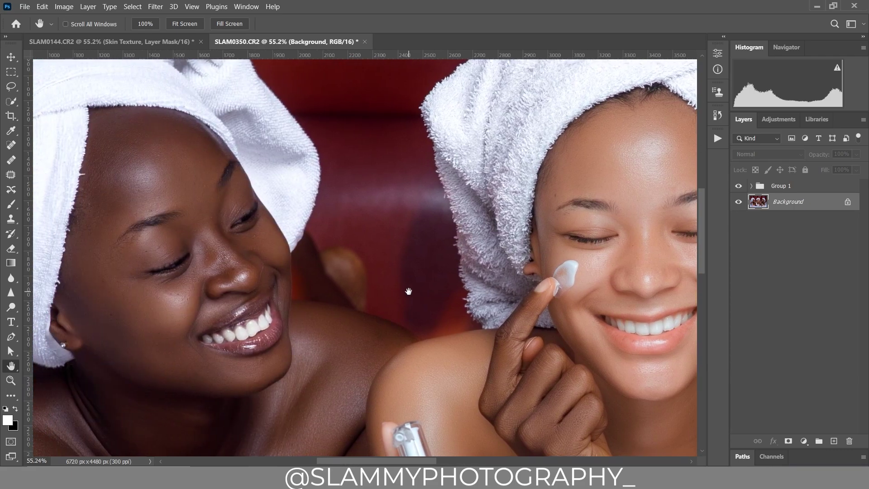
click(738, 186)
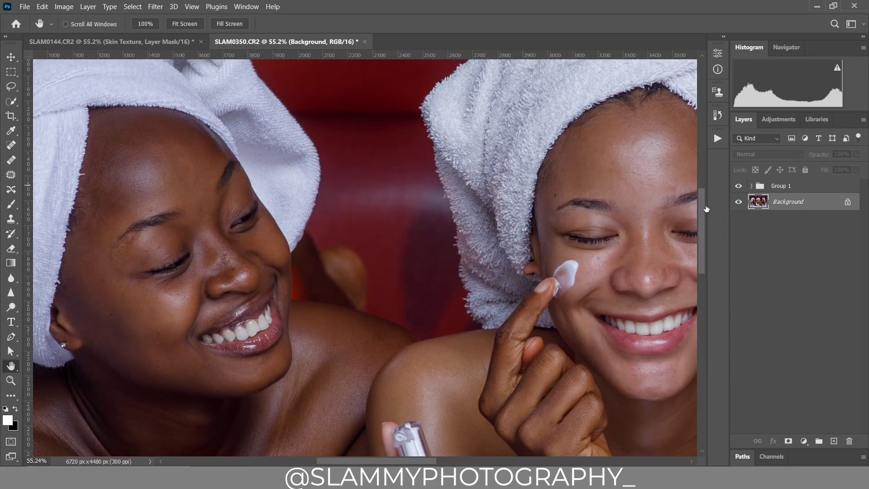
click(738, 186)
Compare the retouch on and off over the centre and right women's faces
drag(613, 254, 359, 256)
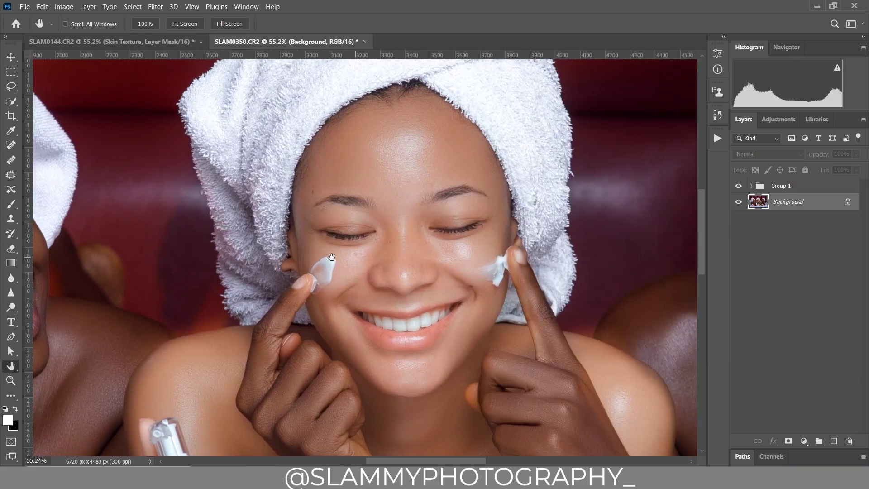
drag(578, 254, 302, 254)
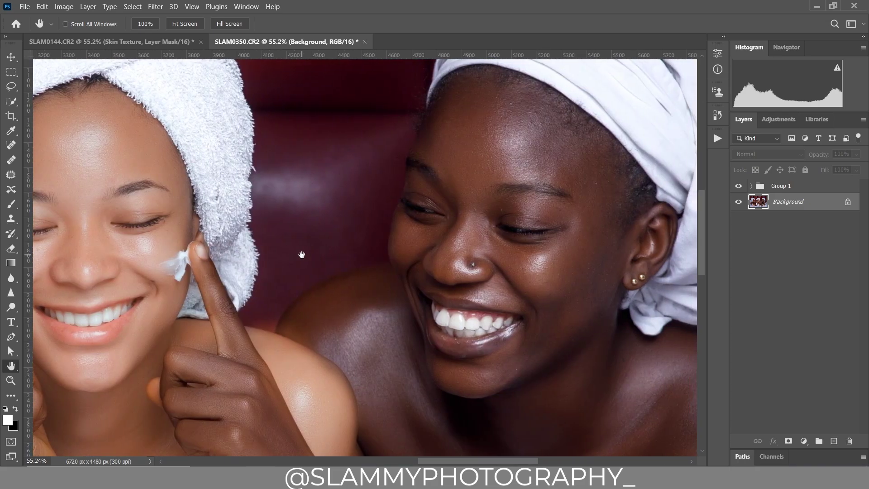
click(738, 186)
click(738, 186)
Recheck the retouch against the original on the left and centre women's faces
drag(383, 256, 510, 301)
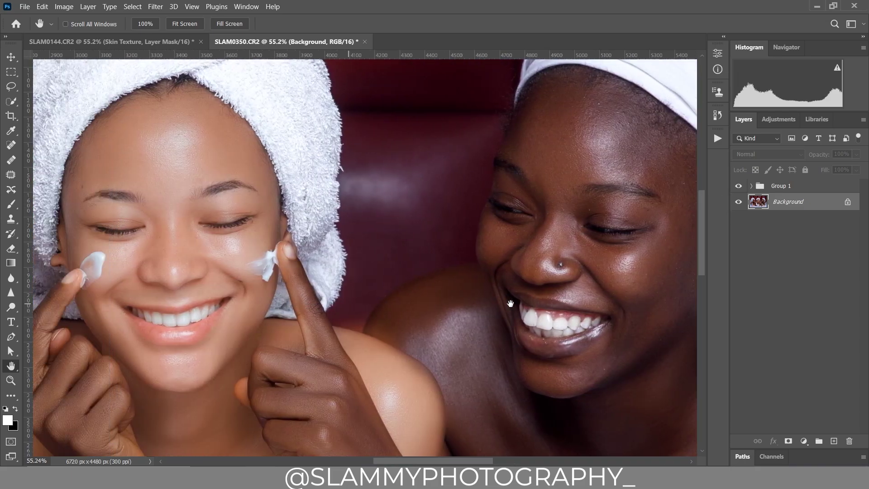
drag(93, 299, 549, 257)
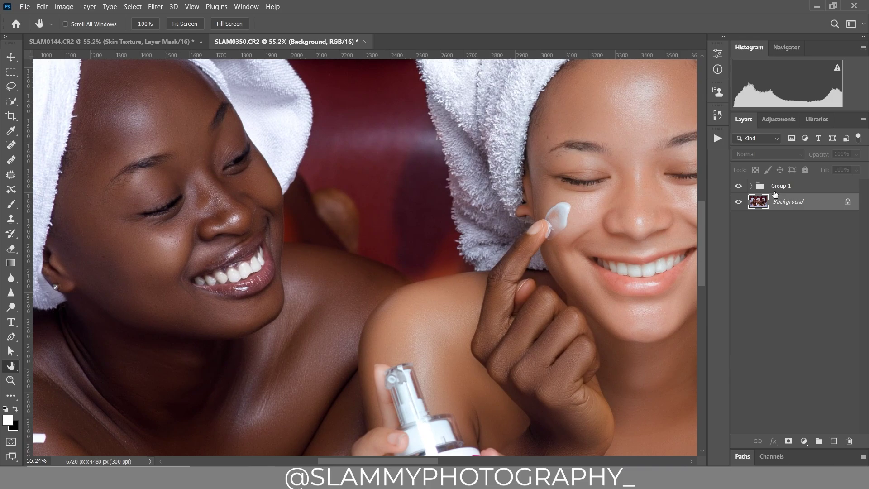
click(738, 186)
click(738, 186)
click(180, 6)
mouse_move(190, 6)
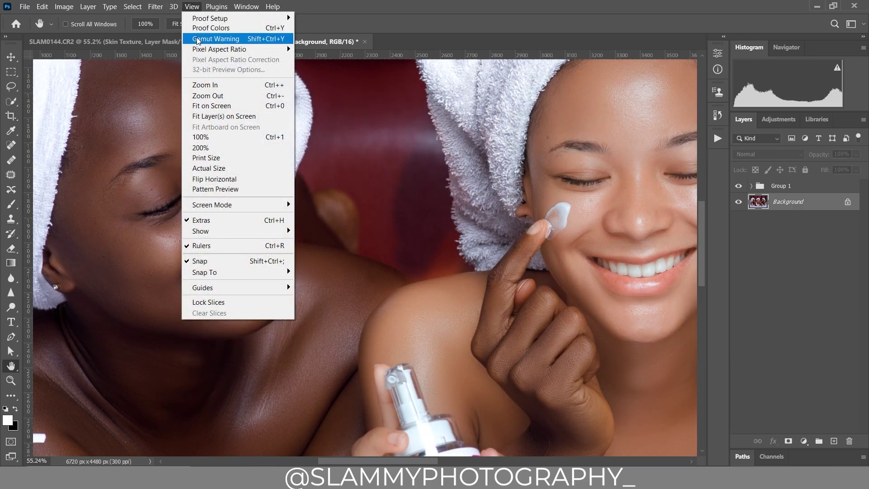
click(221, 108)
click(739, 188)
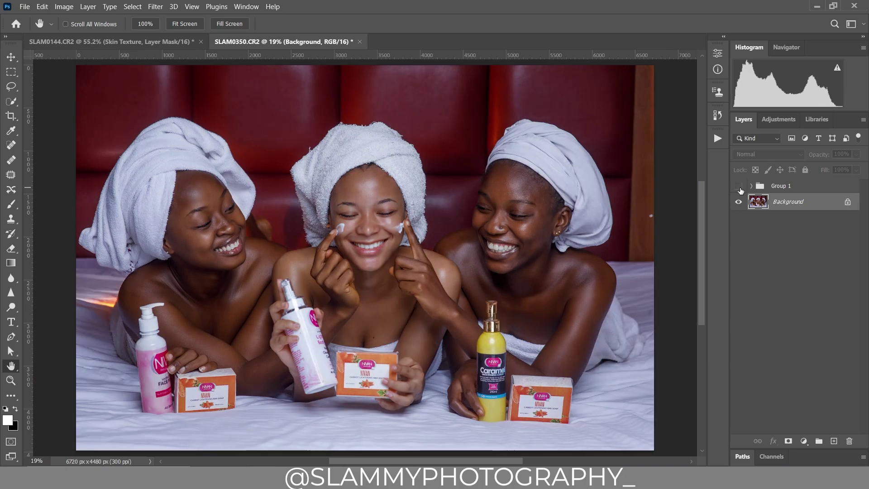
click(739, 186)
drag(522, 212, 520, 240)
click(11, 381)
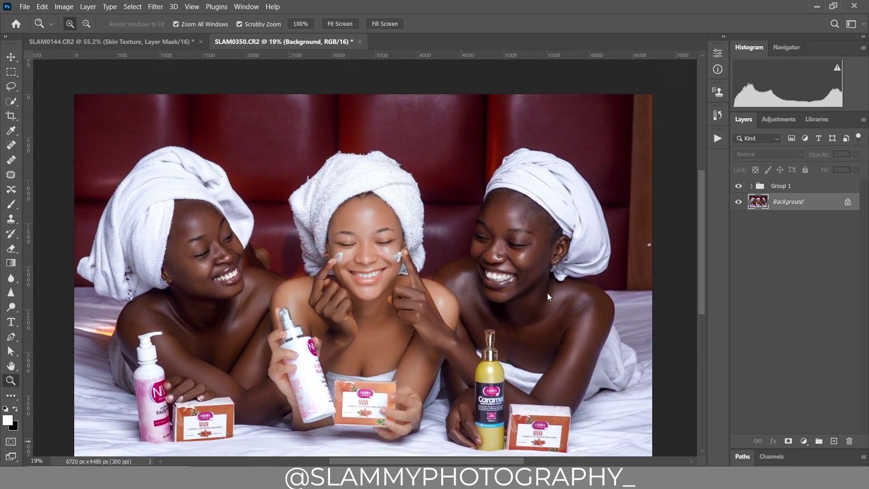
drag(547, 293, 548, 298)
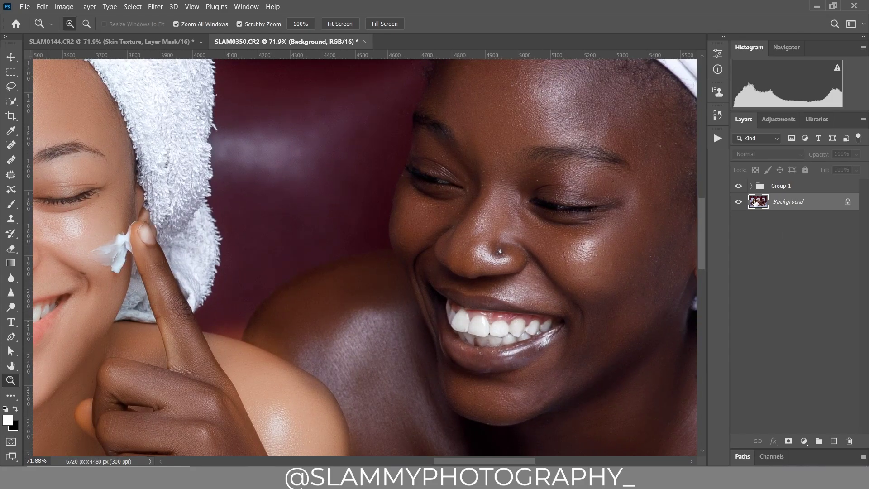
click(739, 186)
drag(55, 247, 375, 193)
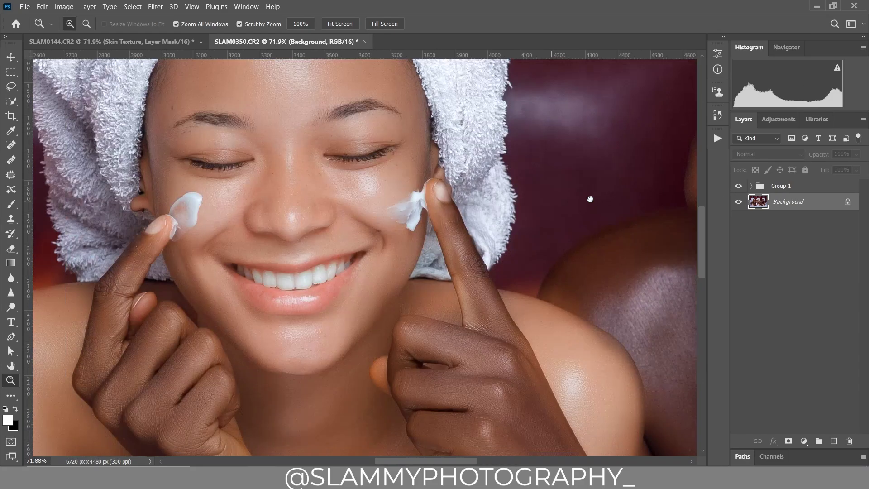
drag(206, 197, 462, 210)
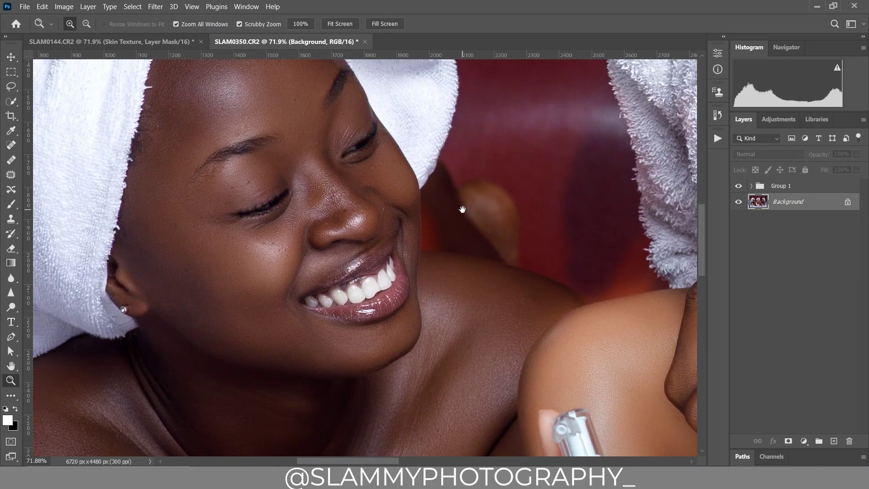
click(738, 186)
click(739, 186)
drag(523, 216, 267, 174)
mouse_move(528, 177)
mouse_down()
mouse_move(349, 206)
mouse_move(227, 211)
mouse_up()
scroll(361, 293, down, 3)
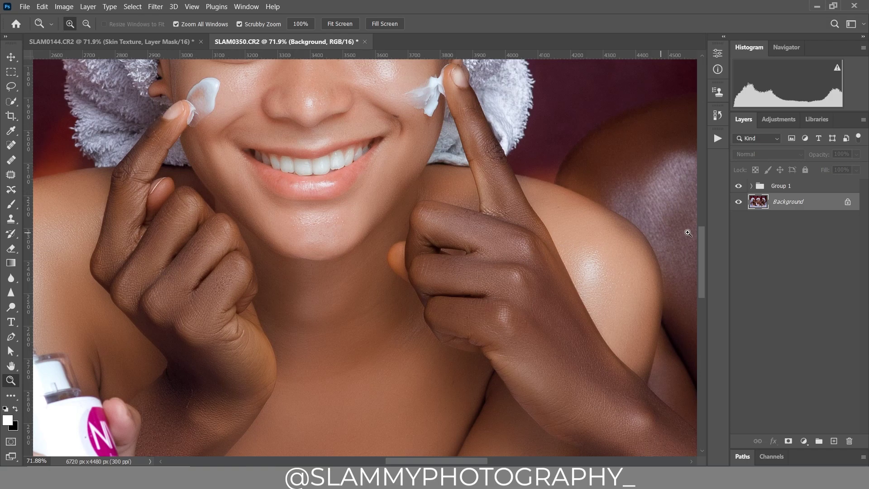
click(738, 186)
click(738, 186)
click(201, 6)
click(213, 106)
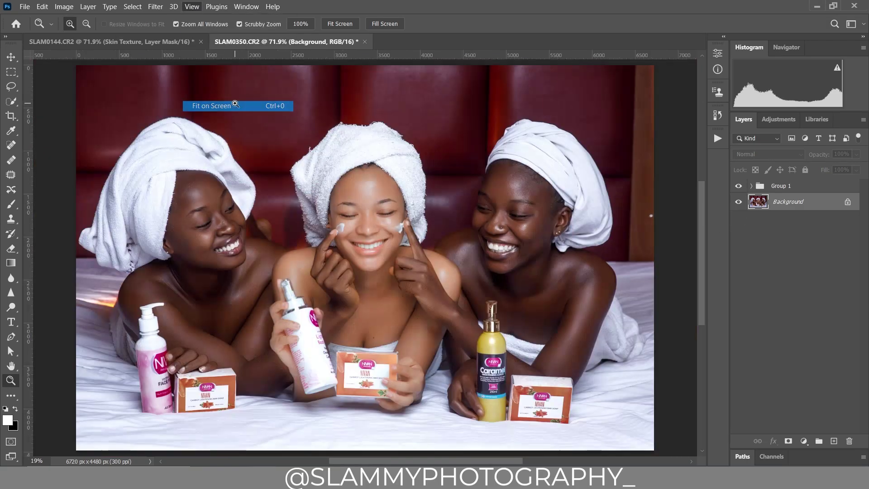
click(803, 185)
Delete the Group 1 retouch and run the autoFix FS retouch action instead
drag(809, 178, 851, 441)
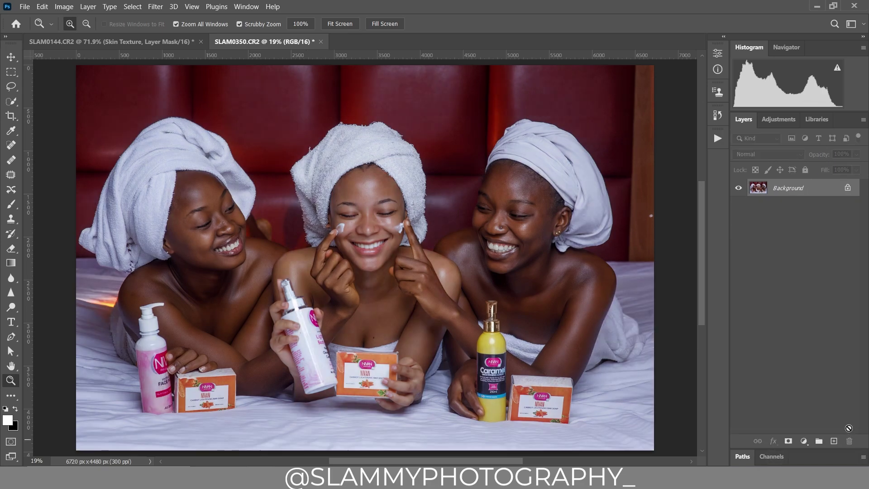
click(718, 139)
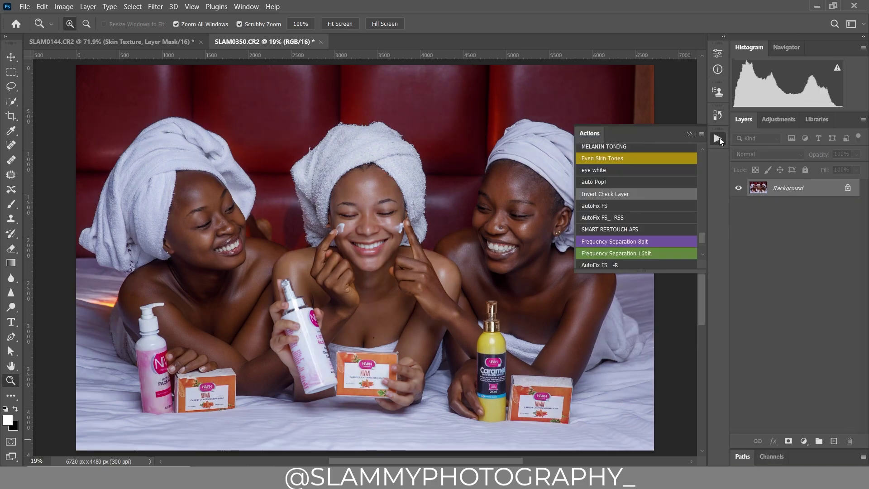
click(607, 206)
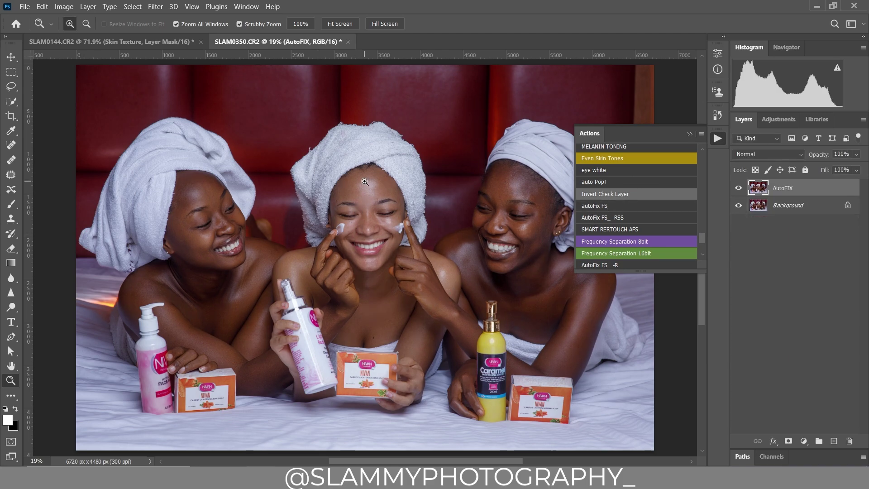
Compare the AutoFIX layer on and off over the left woman's face
drag(365, 181, 488, 262)
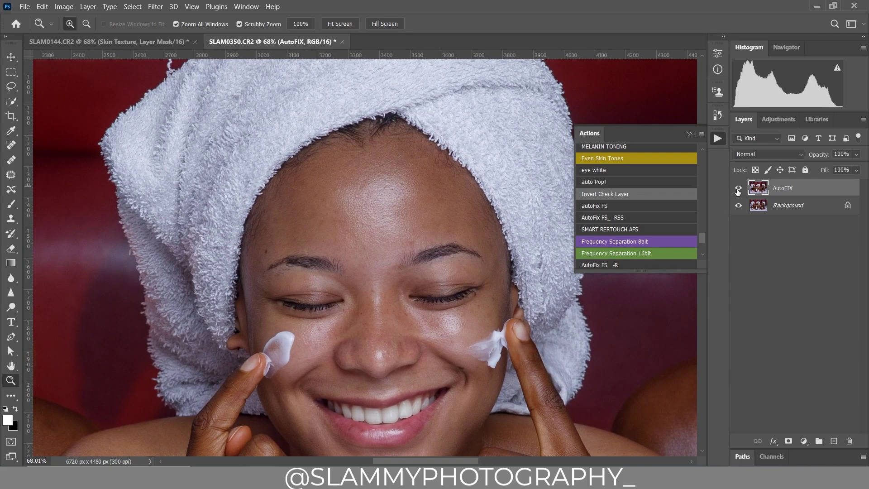
drag(403, 230, 580, 213)
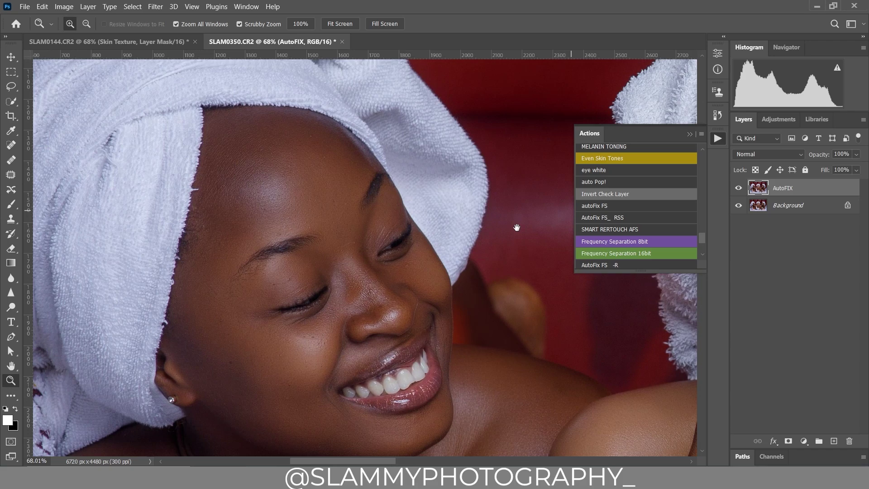
click(738, 188)
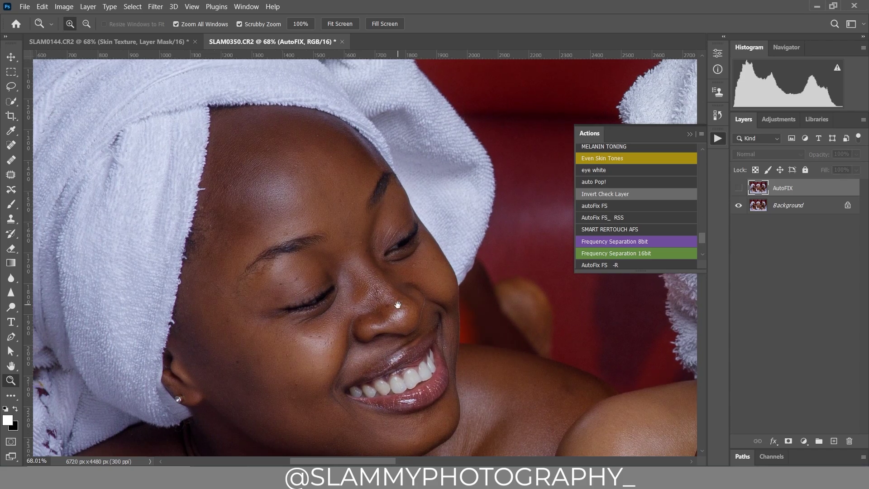
drag(398, 304, 377, 215)
click(738, 188)
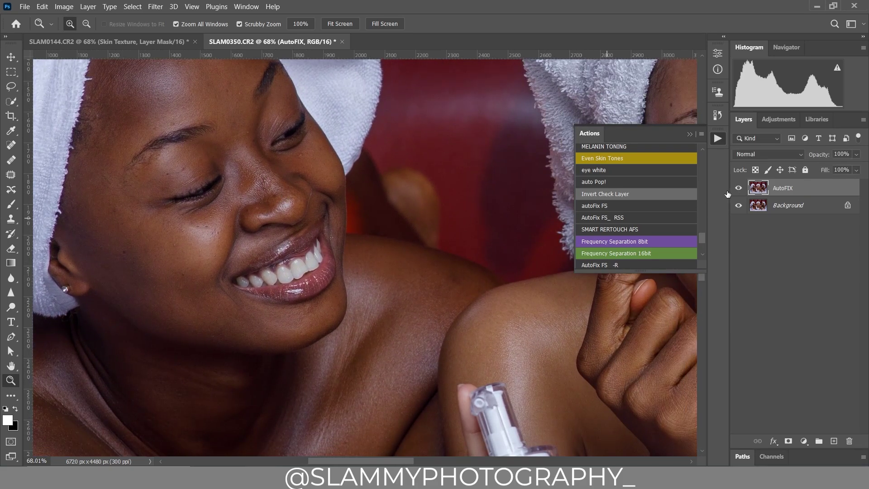
Compare the AutoFIX retouch up close on the centre woman's nose
drag(504, 291, 144, 307)
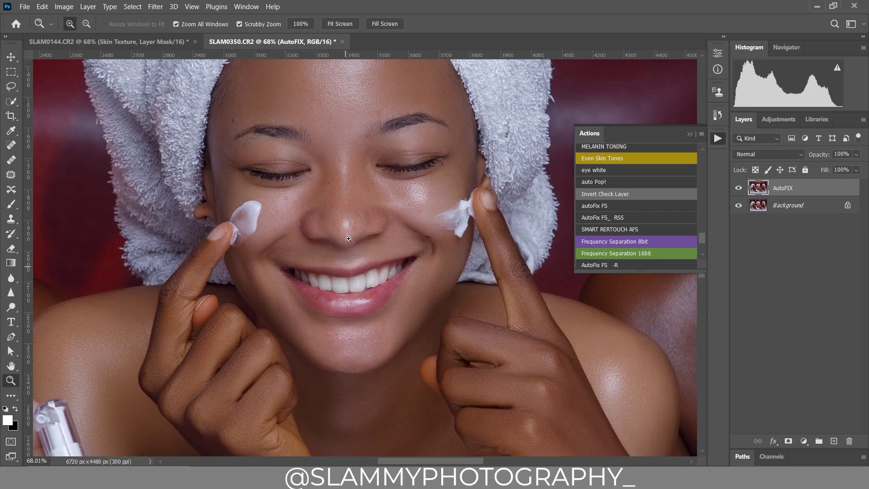
drag(360, 206, 375, 232)
scroll(375, 232, up, 5)
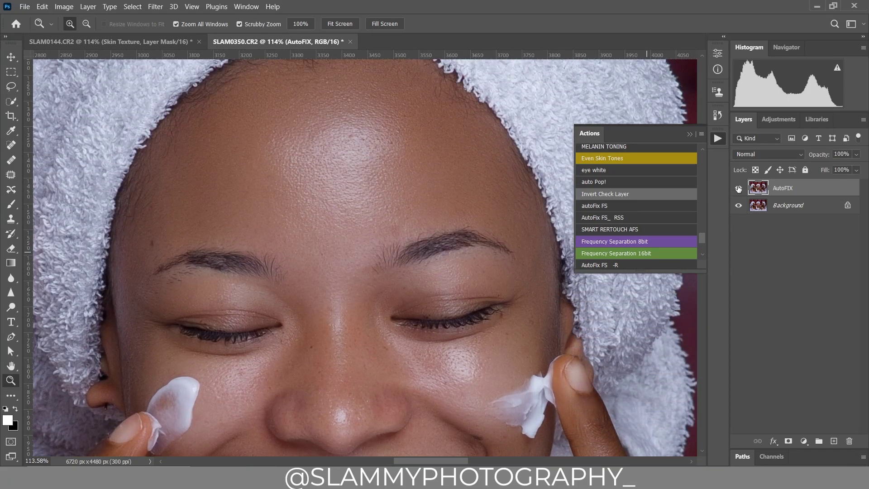
click(738, 189)
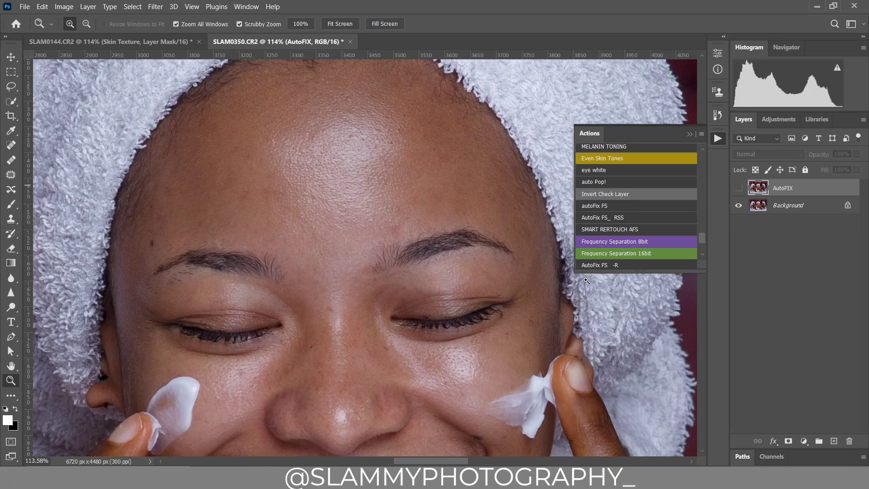
scroll(587, 280, down, 4)
click(738, 188)
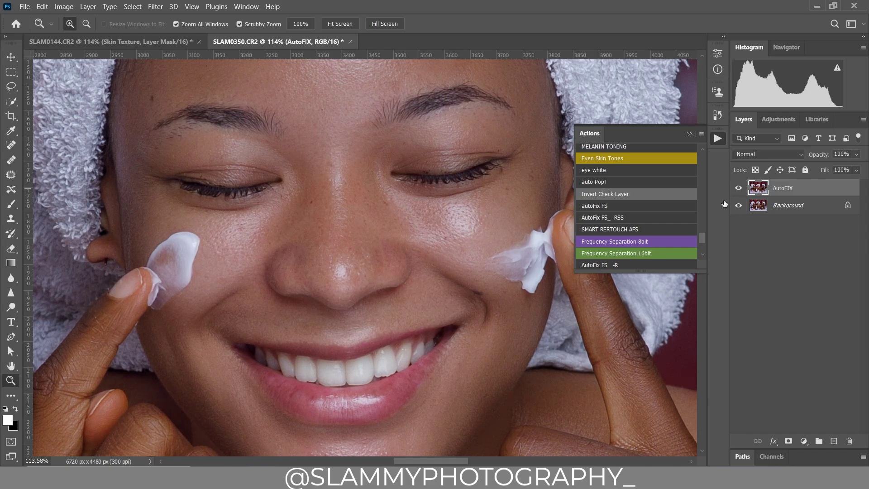
Compare the AutoFIX retouch on and off over the right woman's face
drag(602, 313, 64, 346)
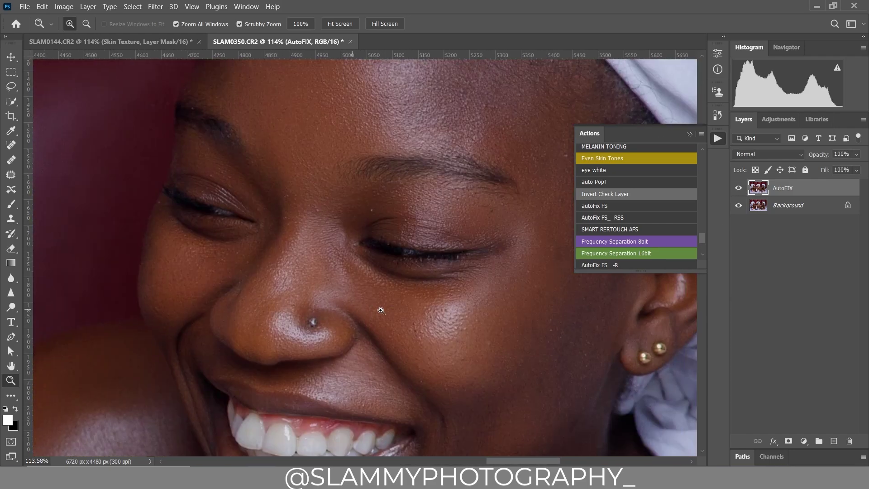
alt+click(376, 302)
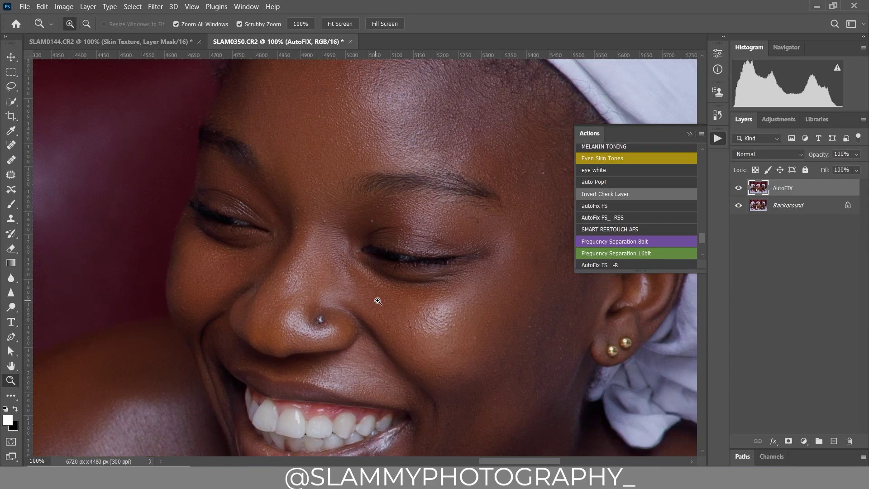
click(740, 188)
click(740, 188)
drag(385, 290, 403, 187)
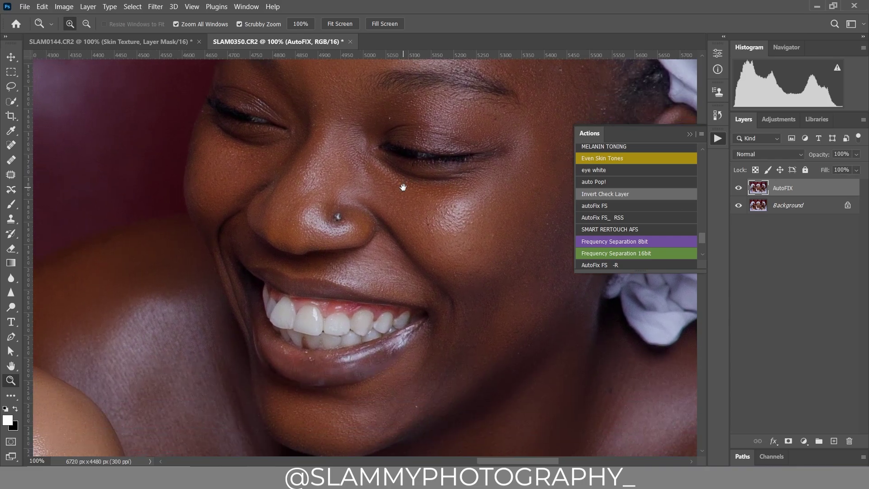
Fit the whole photo on screen and collapse the Actions panel
click(192, 6)
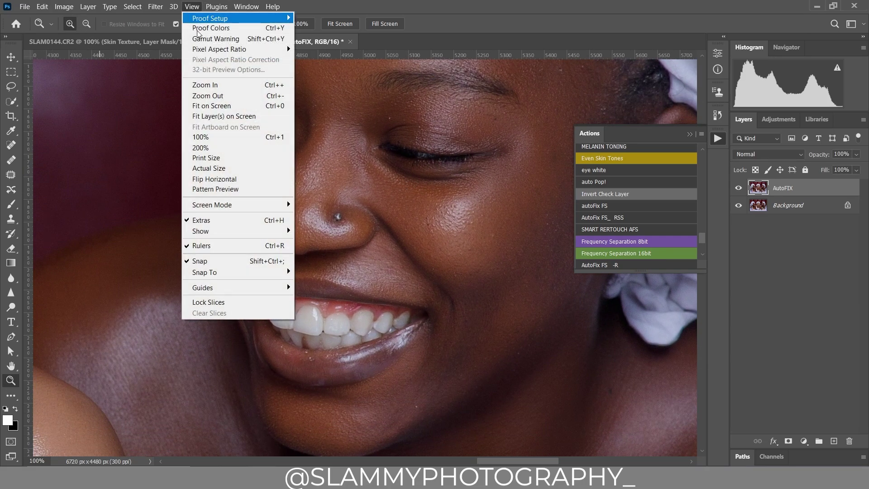
click(219, 104)
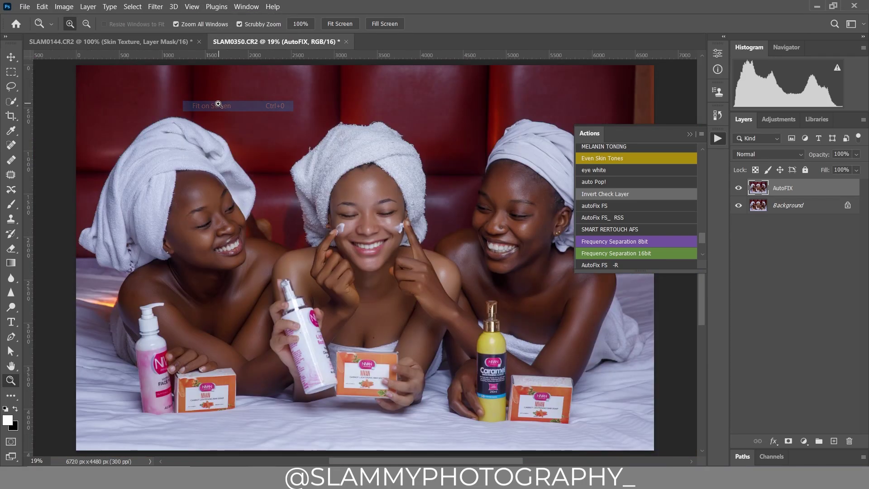
click(689, 136)
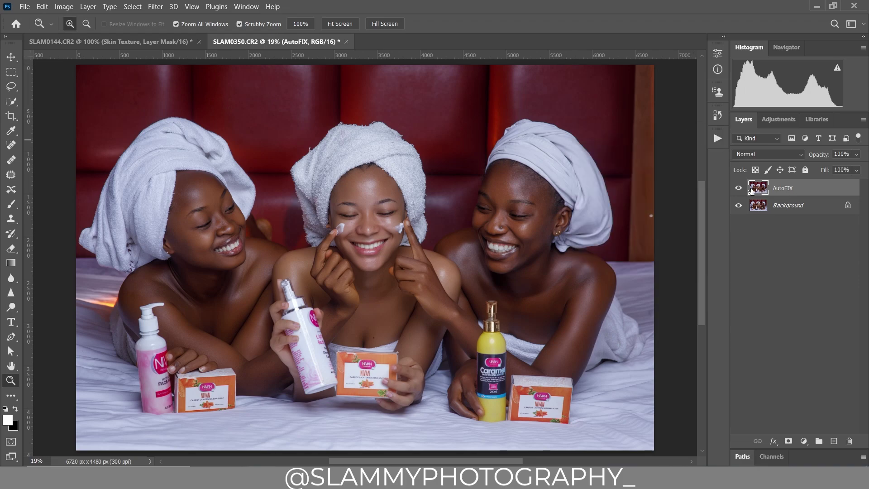
Toggle AutoFIX off and on to compare, ending with the adjustment layer menu showing
click(737, 190)
click(739, 189)
click(739, 189)
click(739, 188)
click(809, 443)
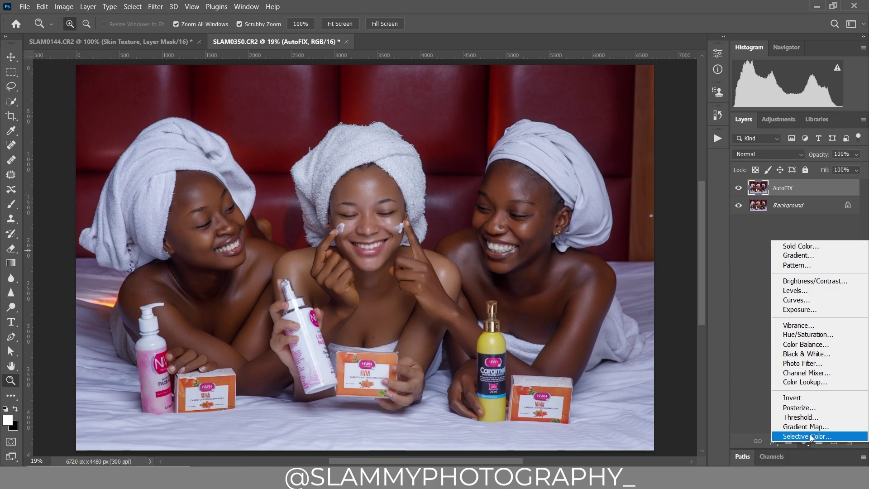
Add a Color Lookup layer loading best skintone (1).CUBE from the Premium Skin LUTs folder
click(799, 384)
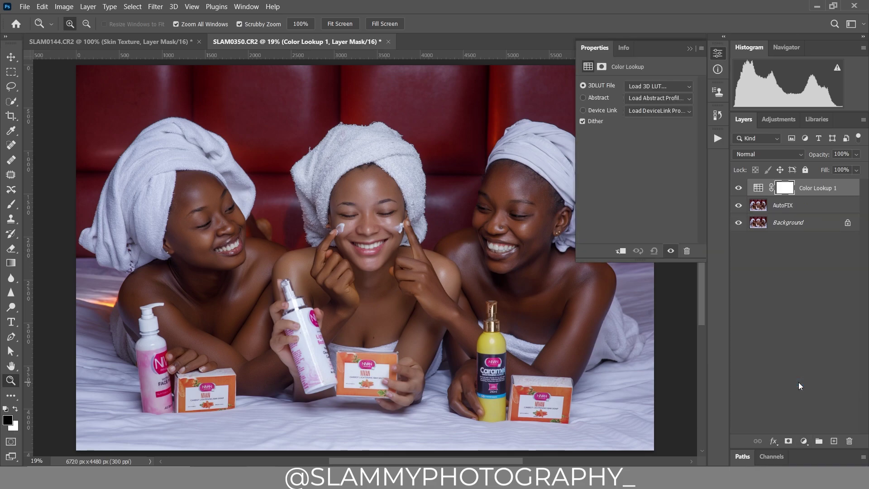
click(649, 88)
click(648, 99)
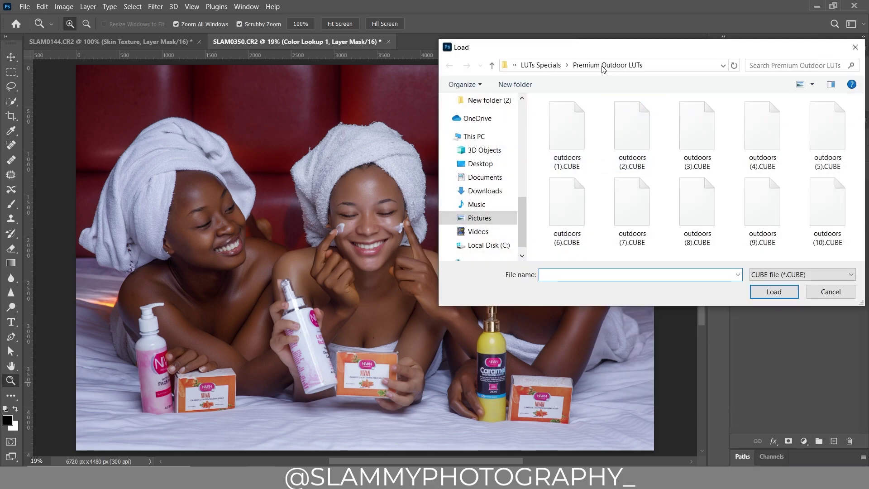
click(539, 65)
double_click(626, 144)
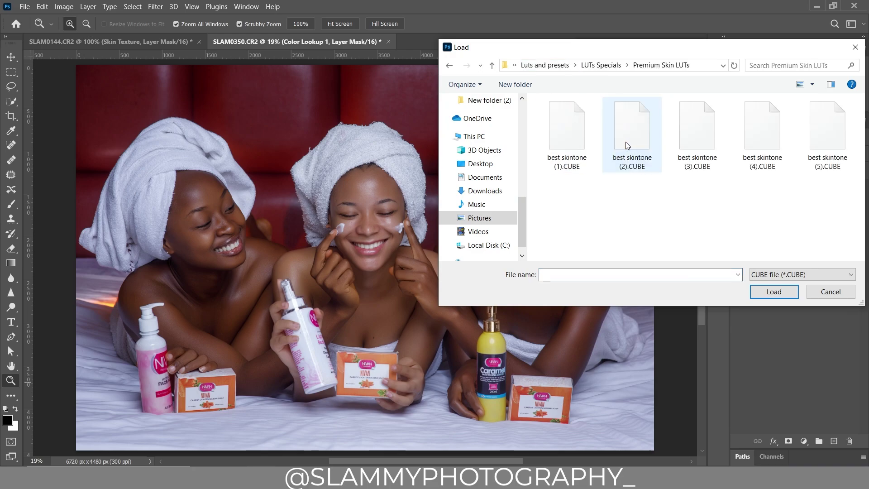
click(560, 152)
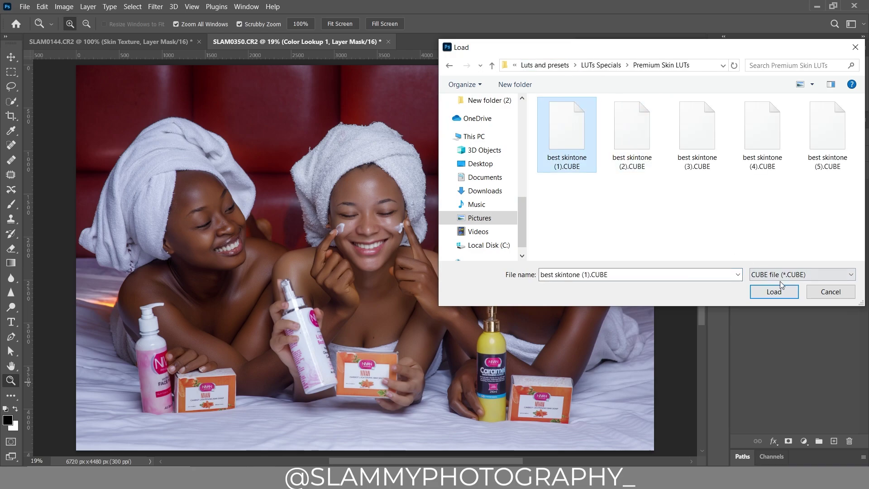
click(775, 292)
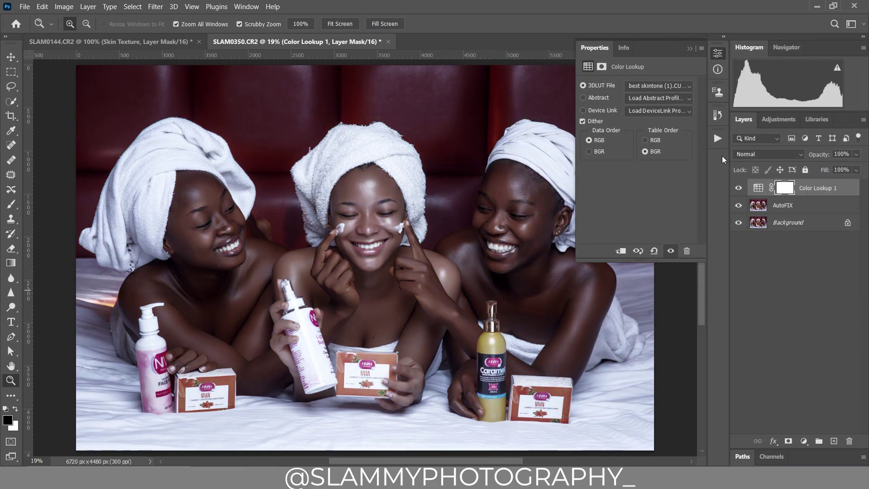
click(690, 48)
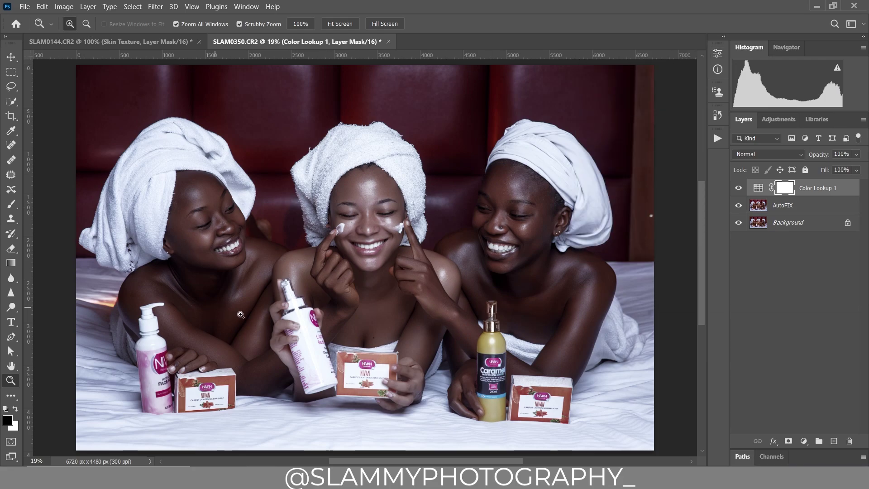
Compare the grade, lower Color Lookup 1 opacity to 82%, and zoom in on the women
click(737, 190)
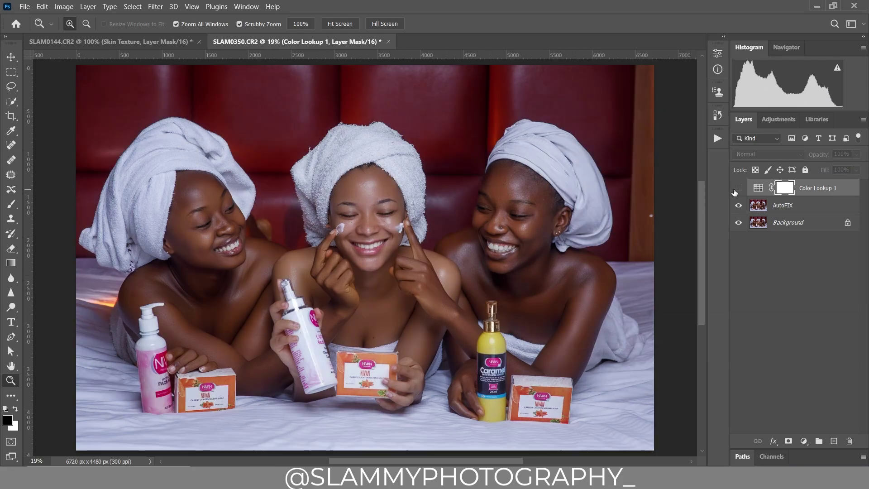
click(736, 190)
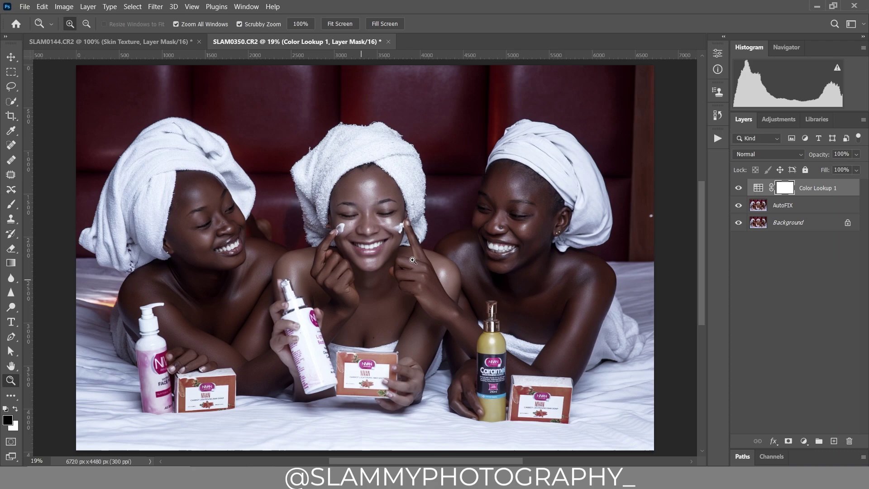
drag(827, 155, 814, 158)
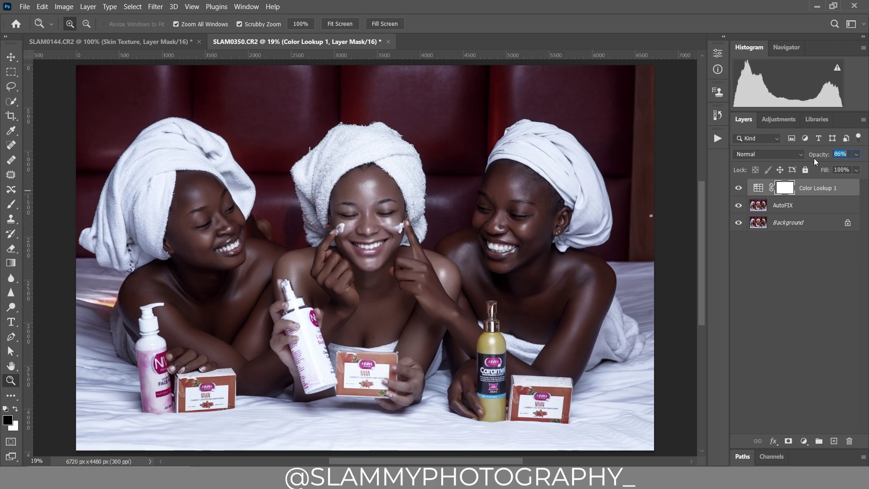
click(738, 188)
click(739, 188)
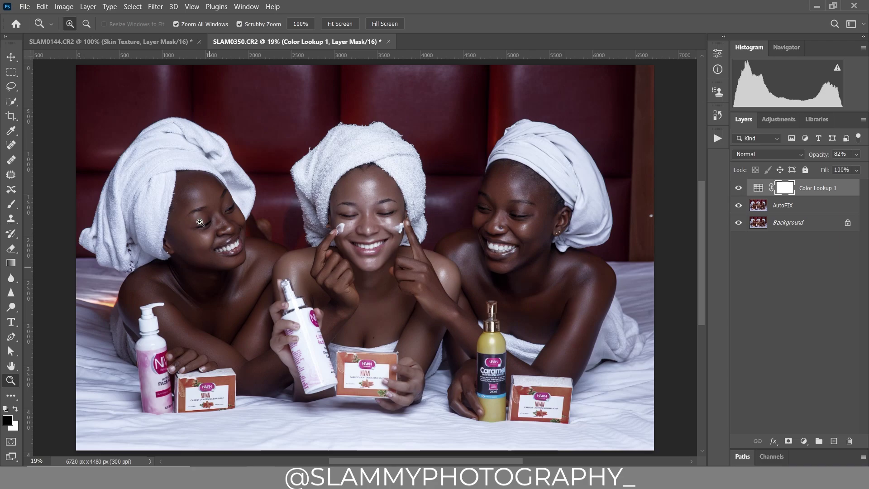
drag(263, 243, 437, 245)
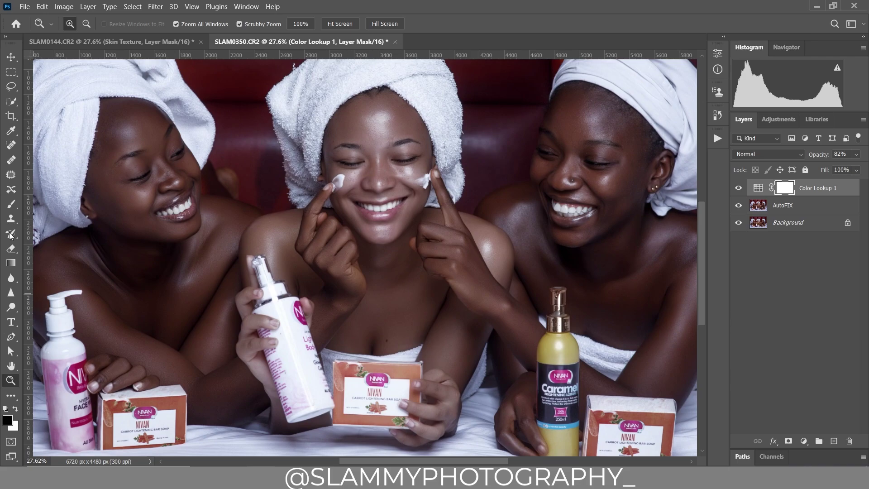
Brush black onto Color Lookup 1's mask over the middle woman's shoulders and chest, then fit the view
click(7, 205)
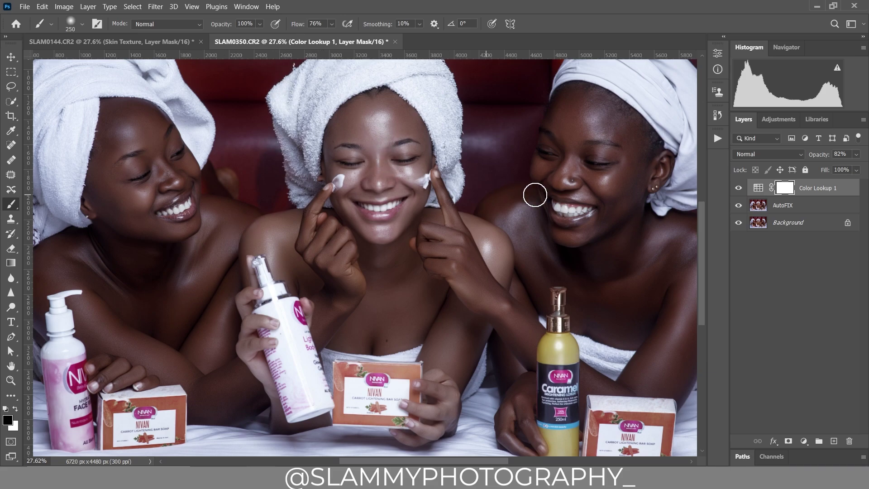
key(bracketright)
key(bracketright)
key(bracketright)
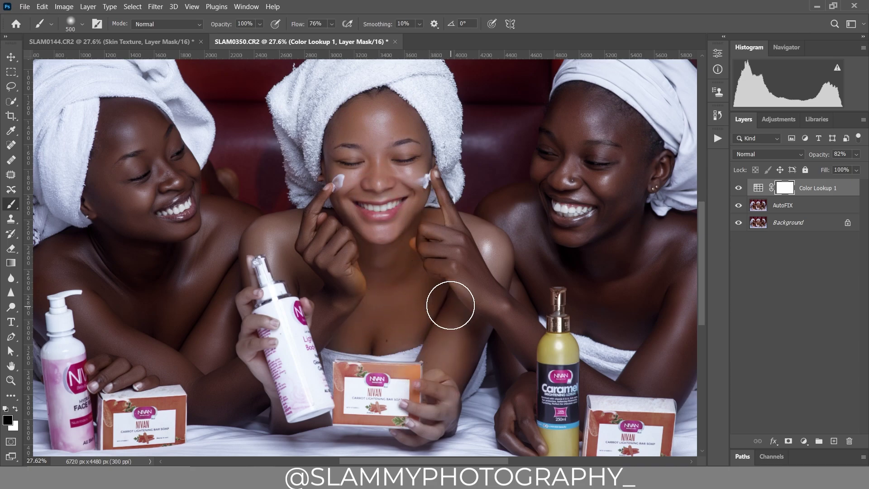
key(bracketleft)
key(bracketleft)
key(bracketleft)
mouse_move(510, 274)
mouse_down()
mouse_move(476, 232)
mouse_move(503, 272)
mouse_up()
key(bracketright)
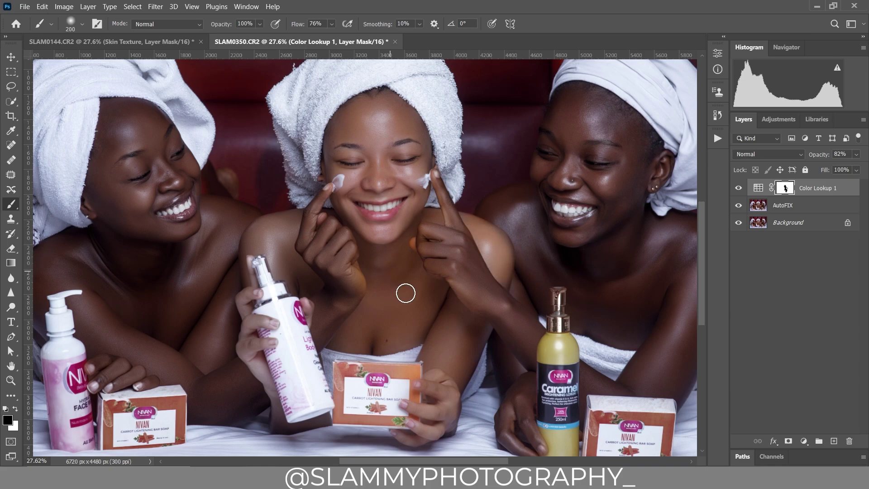
drag(284, 258, 296, 274)
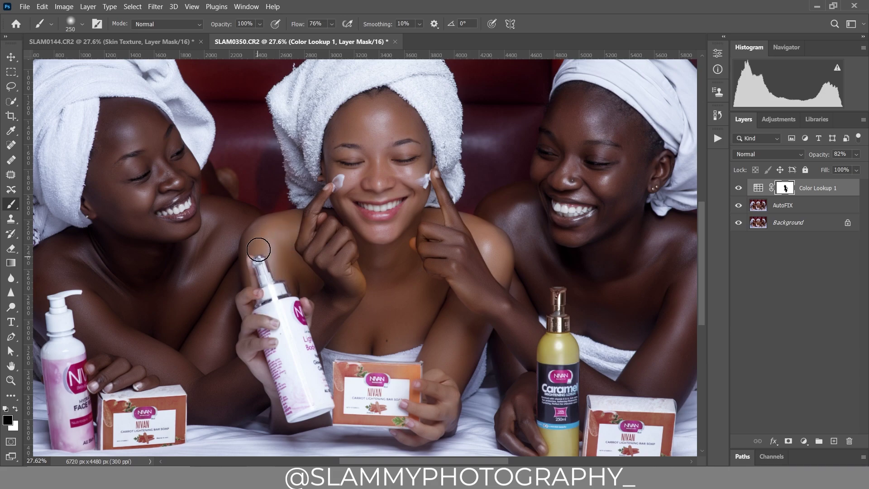
key(bracketleft)
key(bracketleft)
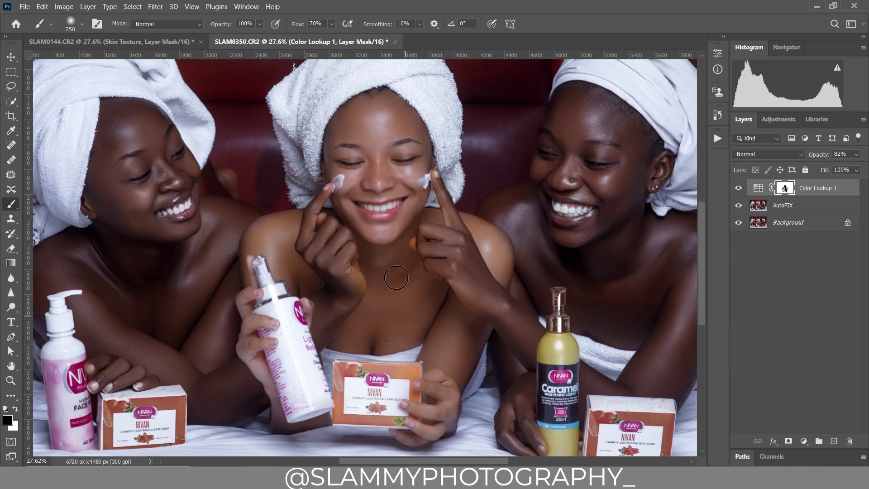
key(bracketright)
key(bracketright)
key(bracketright)
key(bracketright)
key(bracketright)
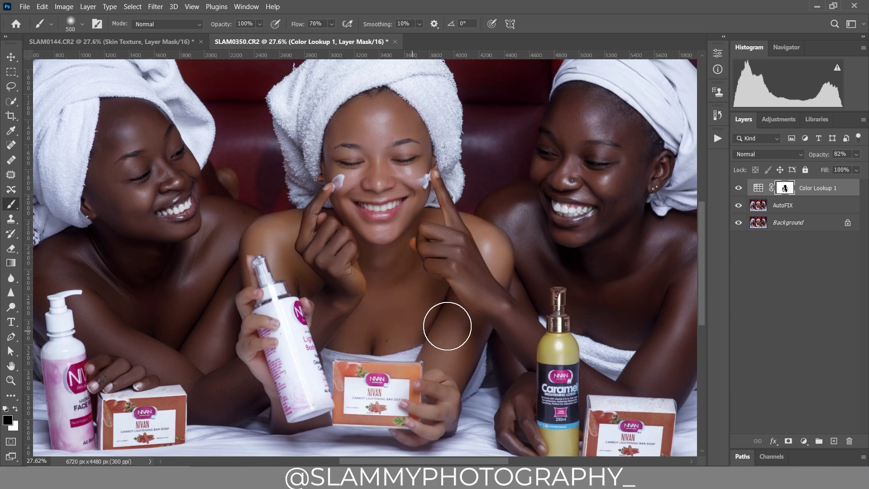
key(bracketleft)
key(bracketleft)
click(192, 7)
click(207, 106)
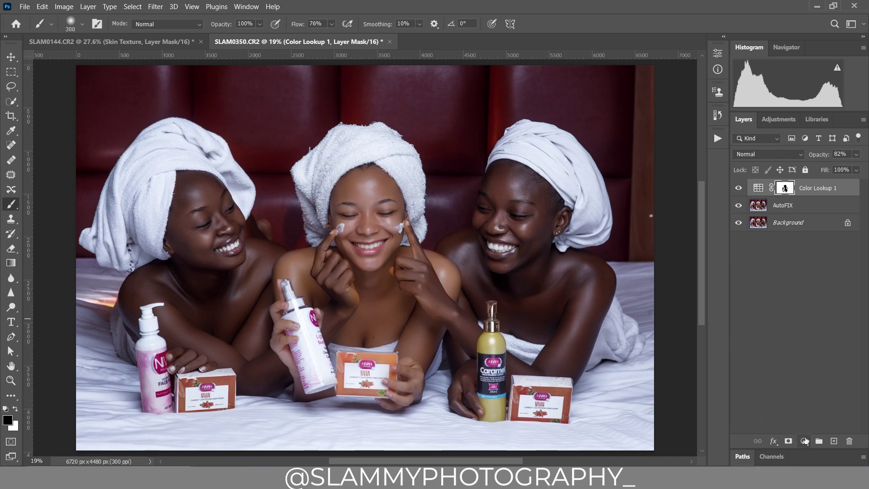
Add a Color Lookup 2 layer and copy Color Lookup 1's mask onto it
click(804, 441)
click(805, 378)
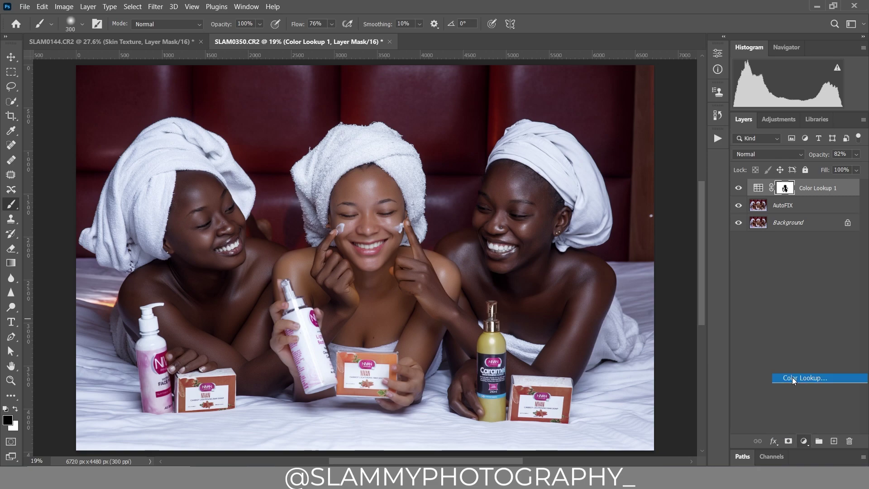
click(786, 206)
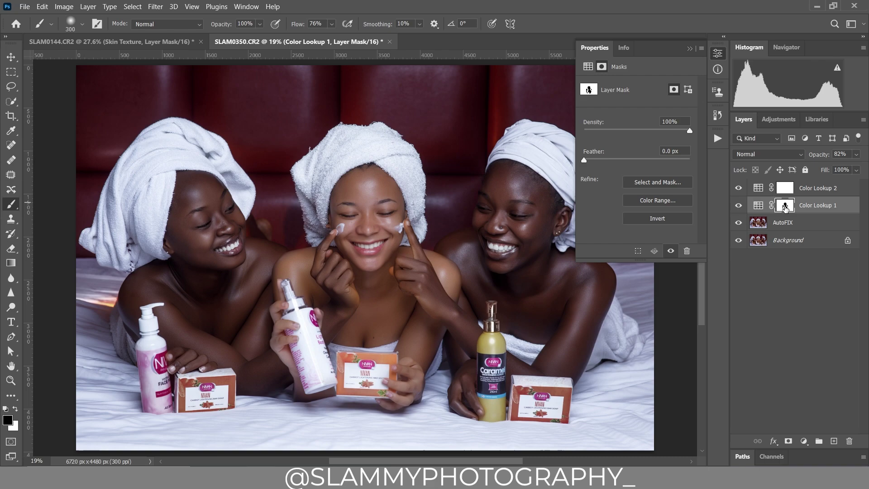
drag(785, 207, 786, 190)
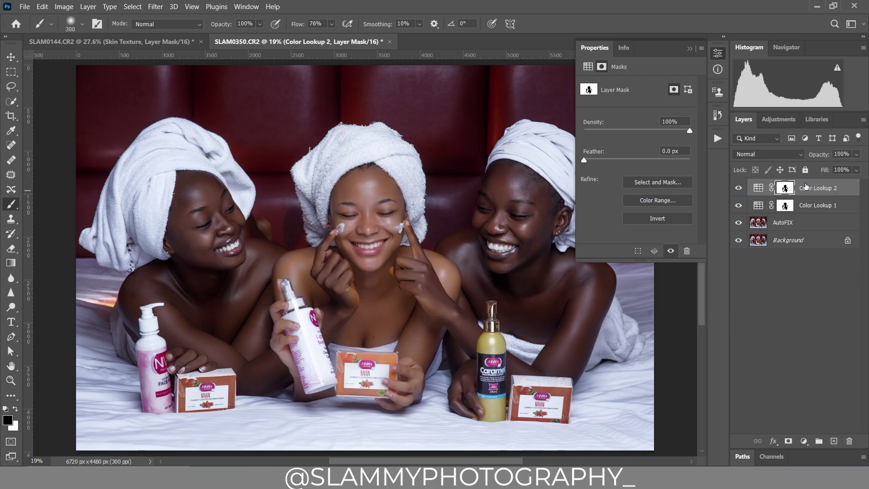
Load outdoors (2).CUBE from Premium Outdoor LUTs into Color Lookup 2 and select its mask
click(758, 189)
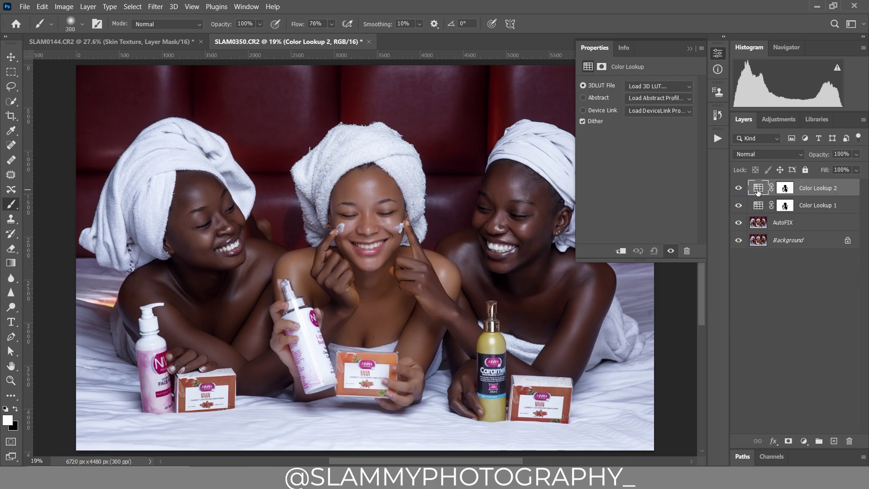
click(638, 86)
click(646, 95)
click(601, 64)
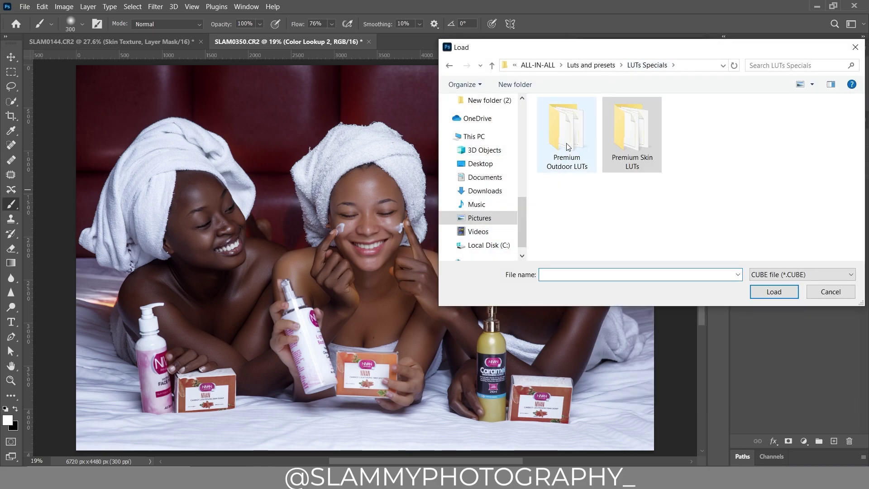
double_click(567, 135)
click(561, 144)
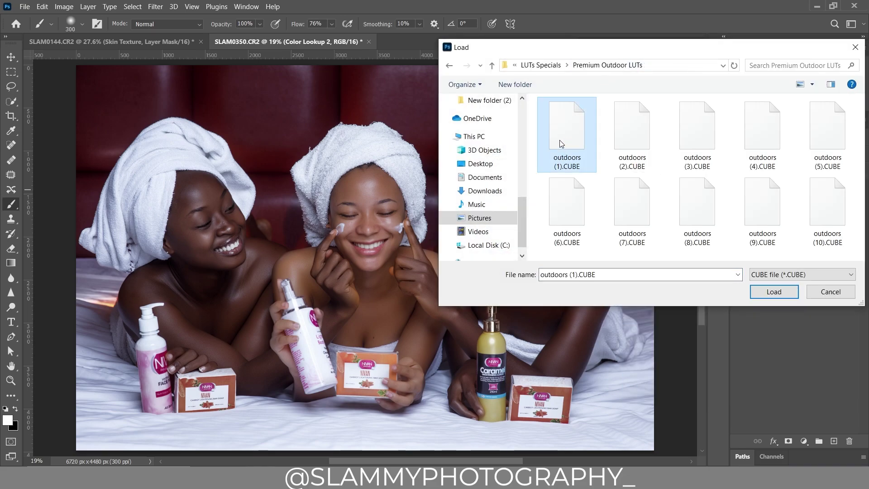
click(635, 145)
click(774, 291)
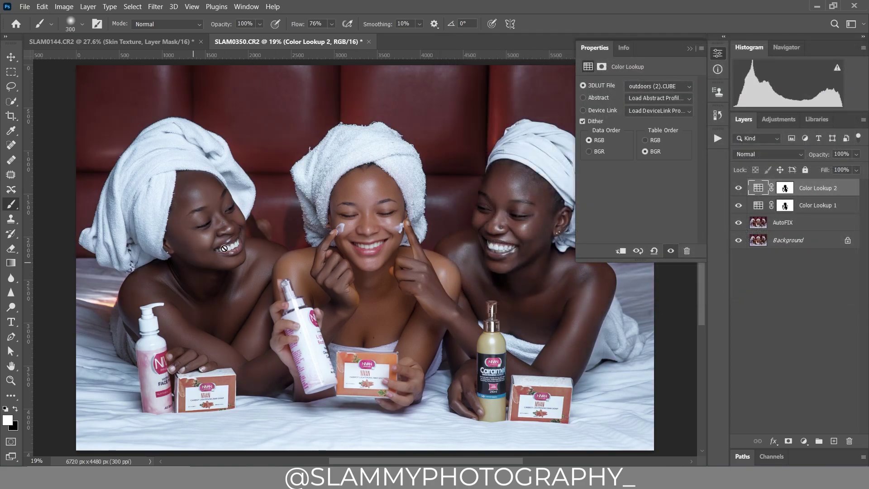
click(690, 49)
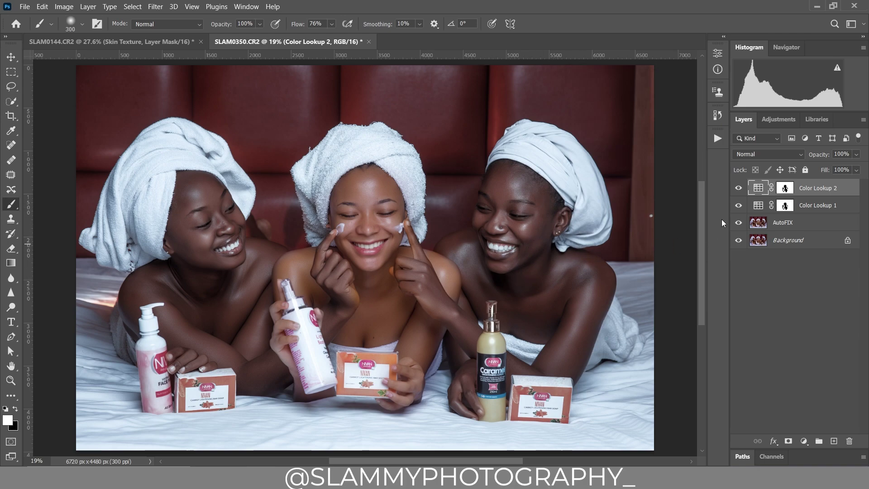
click(786, 189)
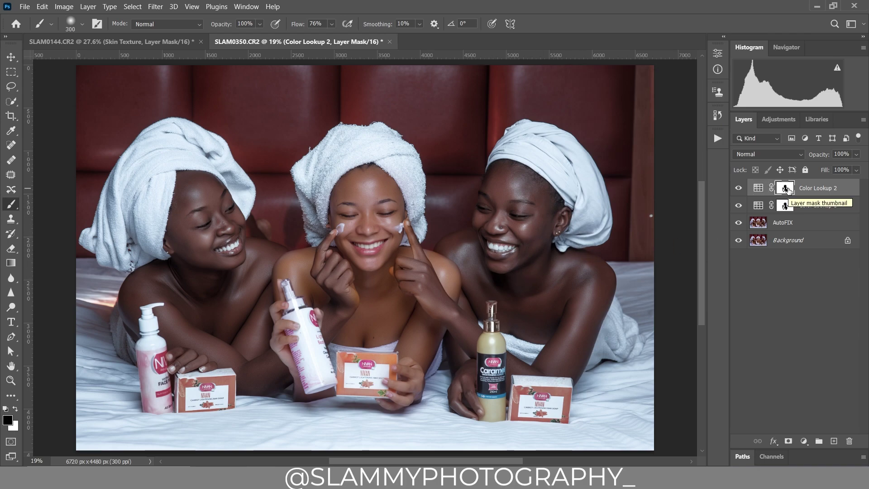
Invert Color Lookup 2's mask, compare it on and off zoomed in, then fit to screen
key(ctrl+i)
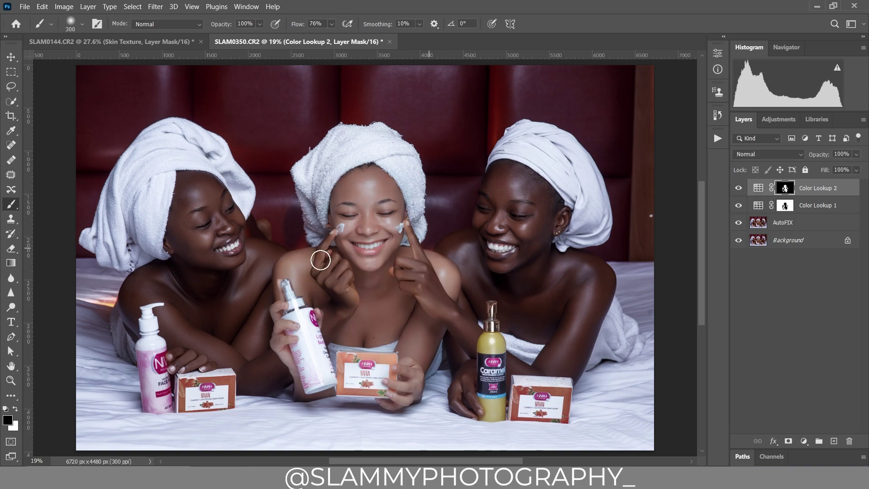
click(11, 381)
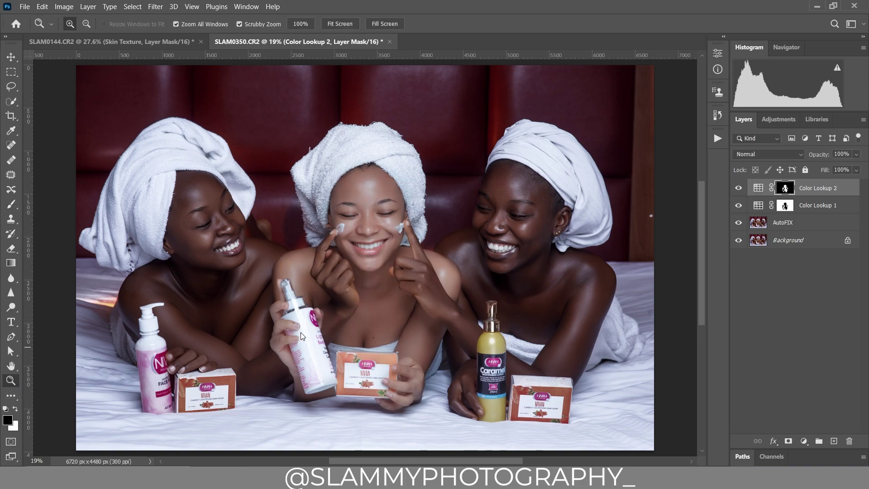
drag(414, 284, 429, 292)
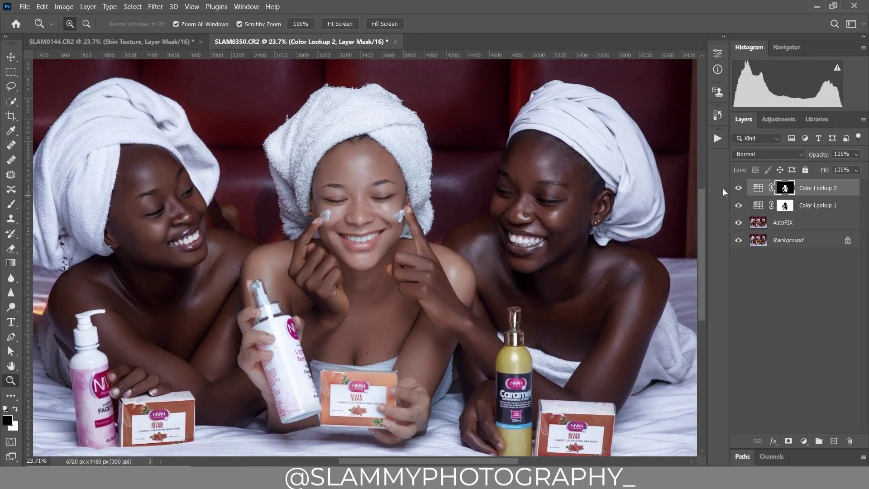
click(739, 188)
click(738, 188)
click(192, 7)
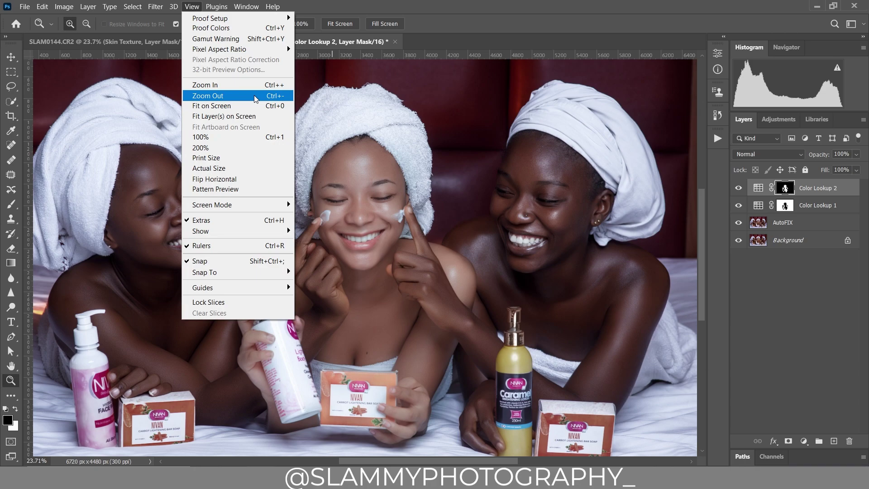
click(201, 106)
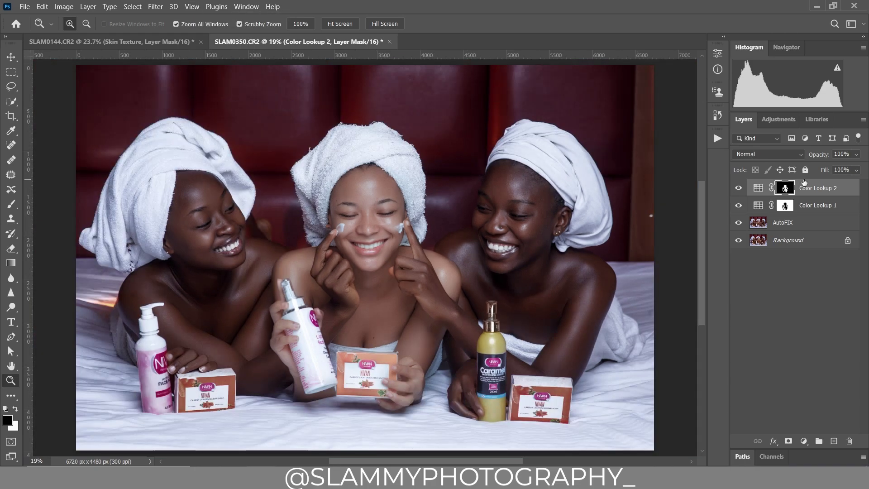
Stamp all visible layers into a new Layer 1 and open it in the Camera Raw Filter
key(ctrl+shift+alt+e)
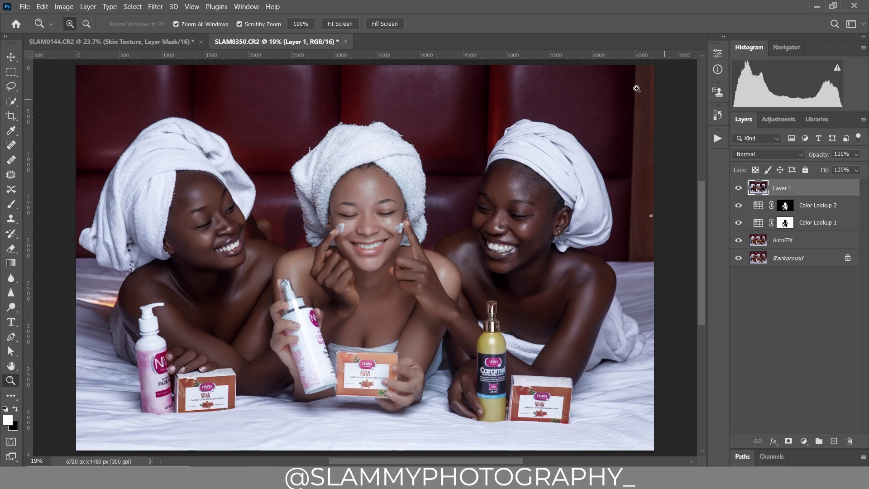
click(155, 7)
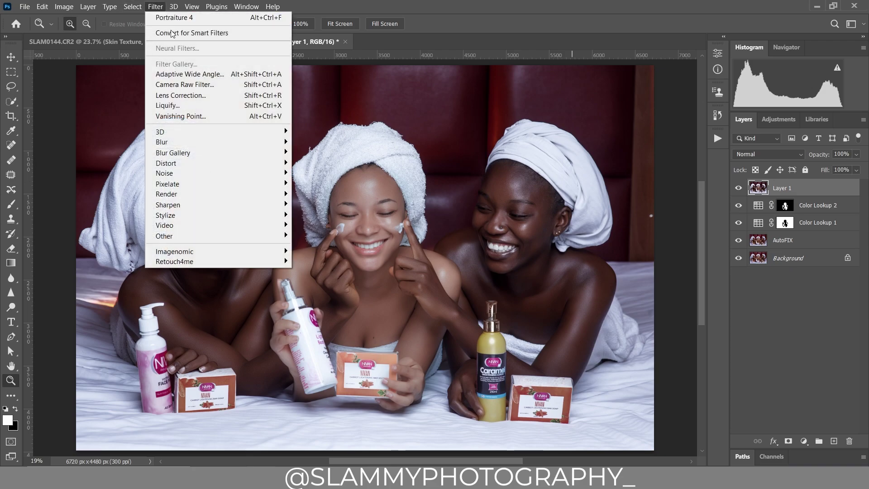
click(203, 95)
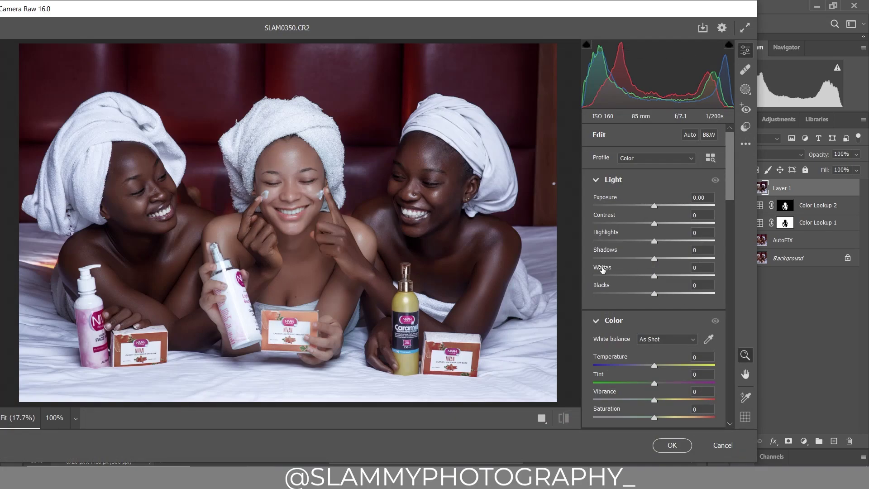
Set Whites +25, Temperature +7, Tint -2 and Blue Primary Saturation +21
mouse_move(603, 270)
mouse_down()
mouse_move(621, 281)
mouse_move(612, 290)
mouse_move(619, 268)
mouse_up()
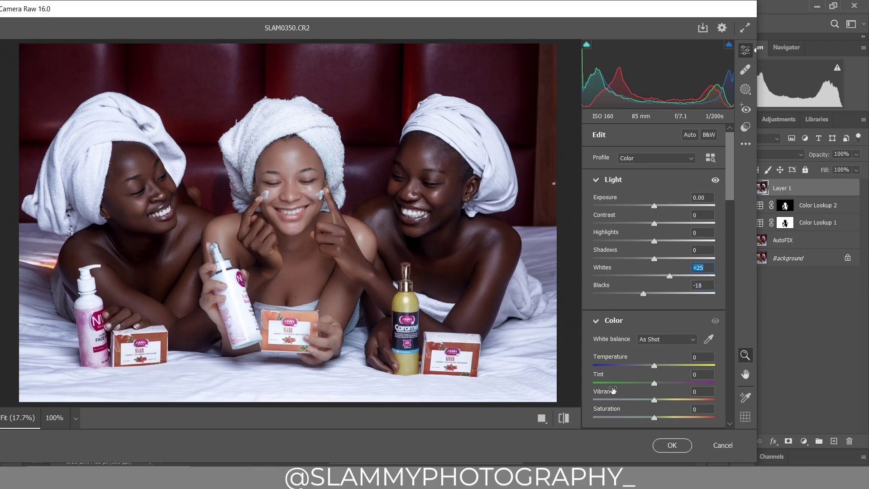
drag(611, 360, 618, 358)
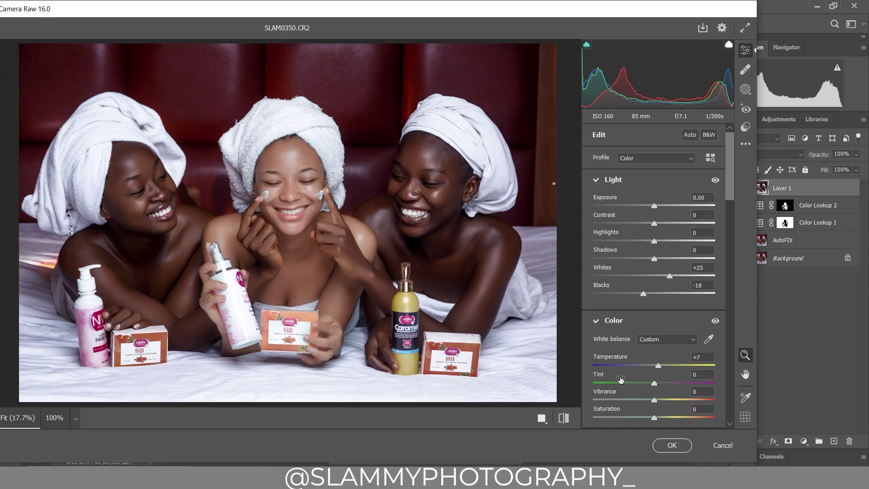
drag(622, 380, 618, 379)
scroll(628, 385, down, 10)
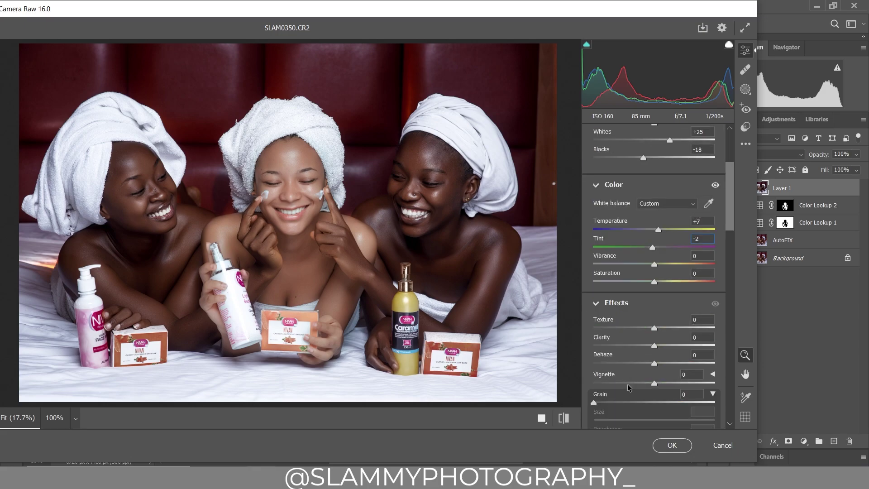
scroll(627, 384, down, 5)
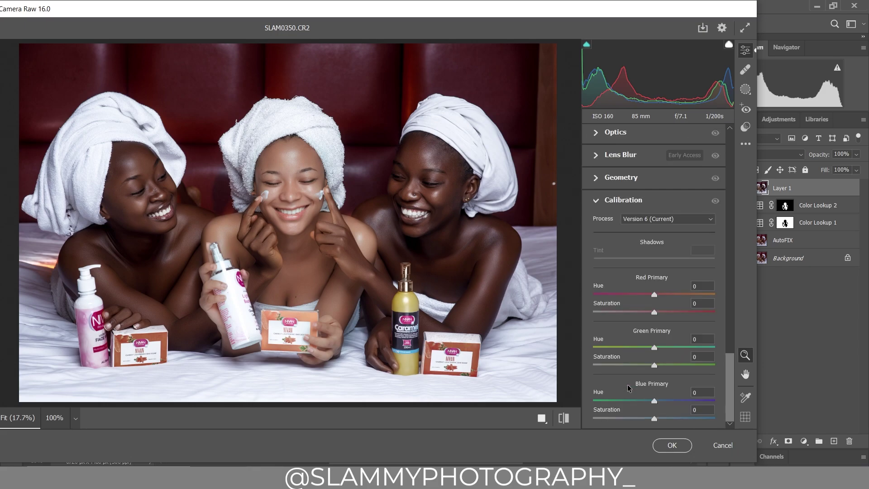
click(621, 417)
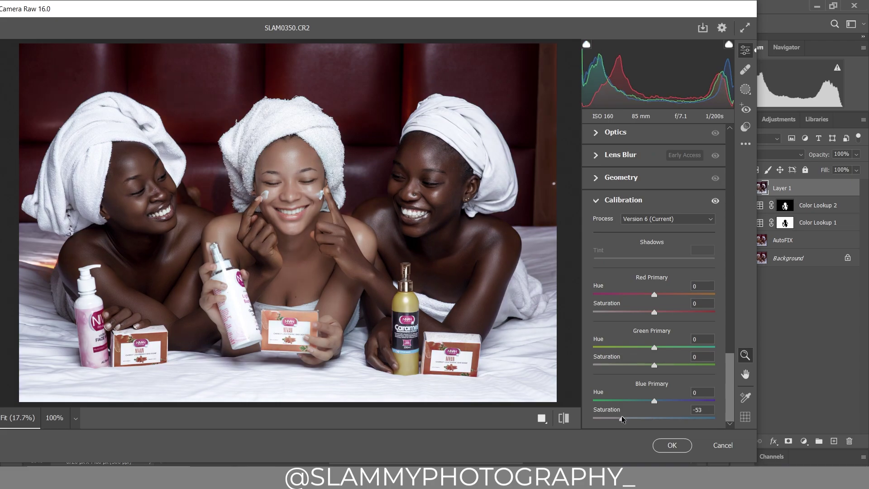
double_click(621, 418)
drag(614, 414, 625, 413)
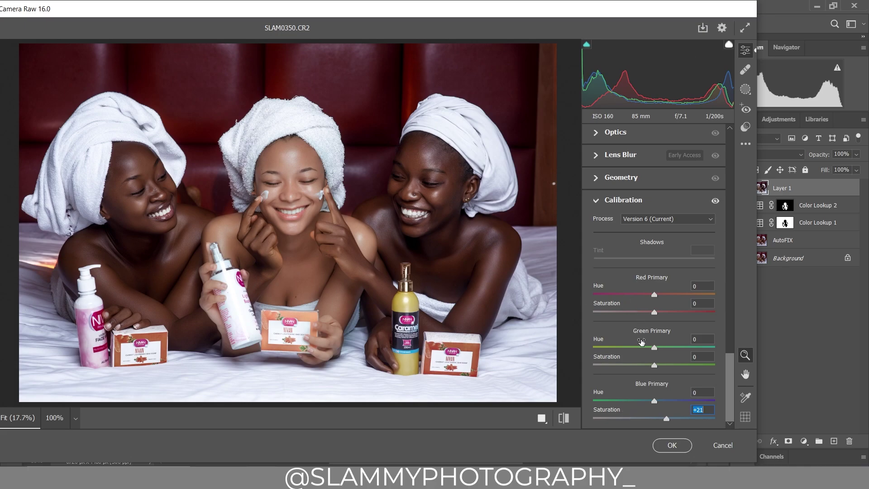
Shift the Reds hue to +10
scroll(630, 340, up, 5)
scroll(629, 345, down, 5)
scroll(623, 348, up, 10)
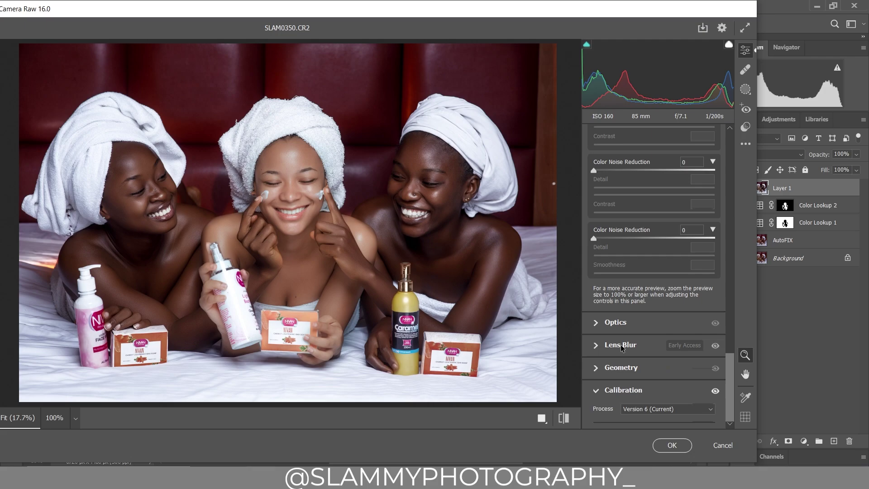
scroll(621, 347, down, 5)
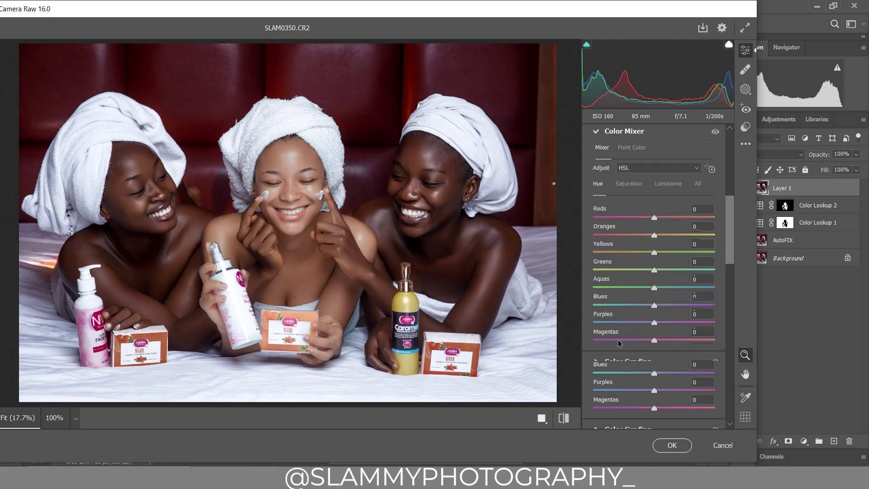
drag(599, 208, 606, 211)
click(607, 230)
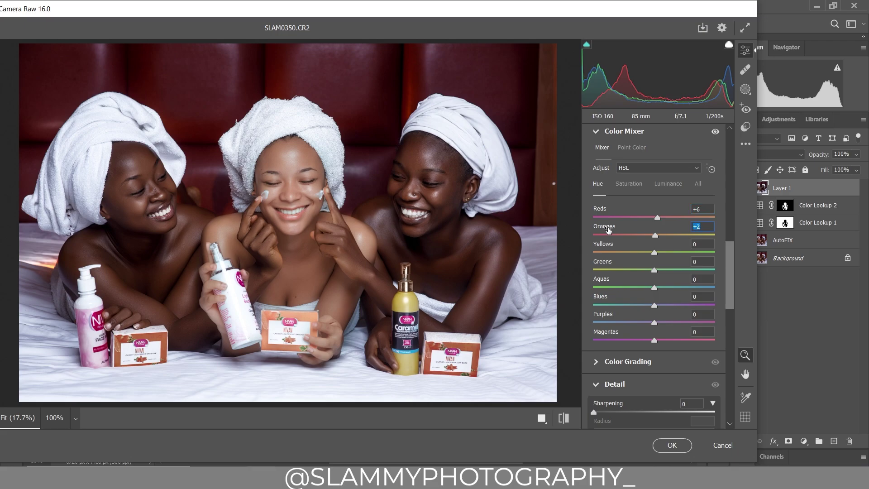
drag(608, 215, 612, 214)
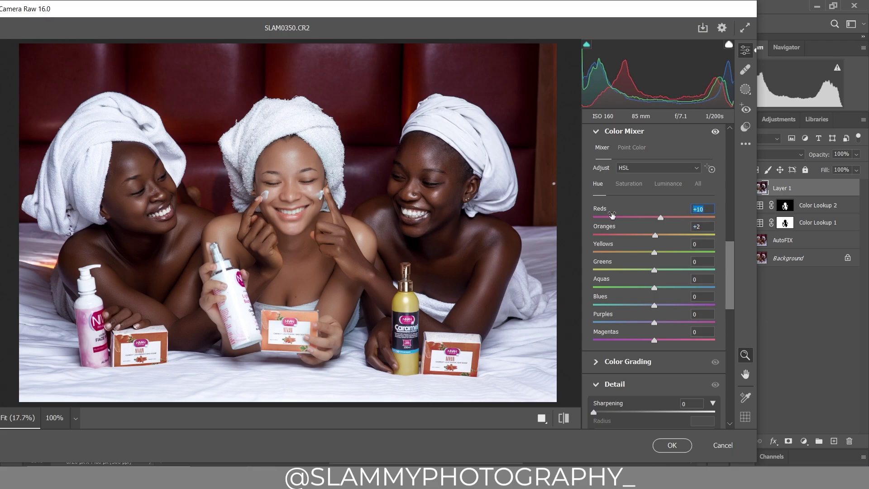
Raise Clarity to +14 and set Color Noise Reduction to 100
scroll(629, 247, up, 5)
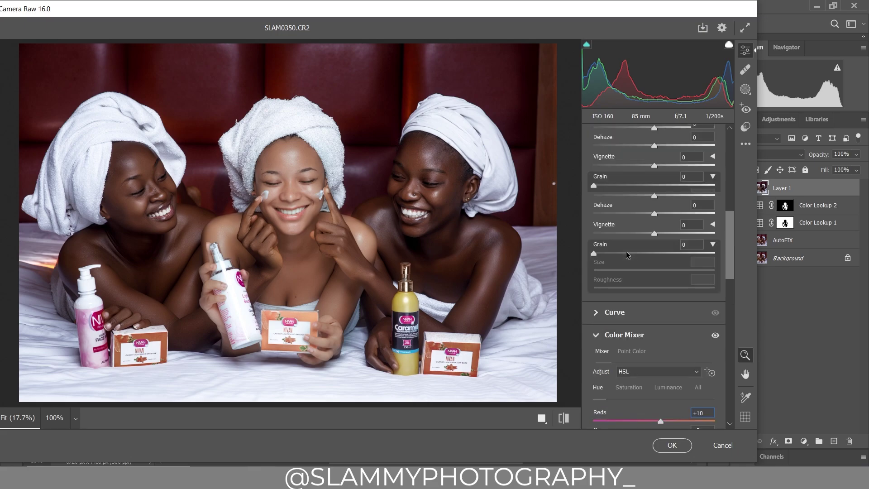
scroll(627, 255, up, 2)
drag(611, 258, 611, 239)
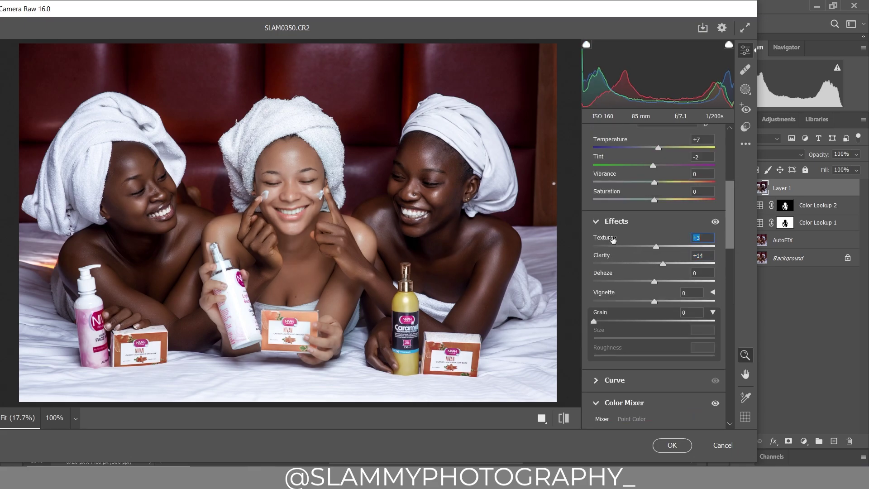
scroll(616, 321, down, 10)
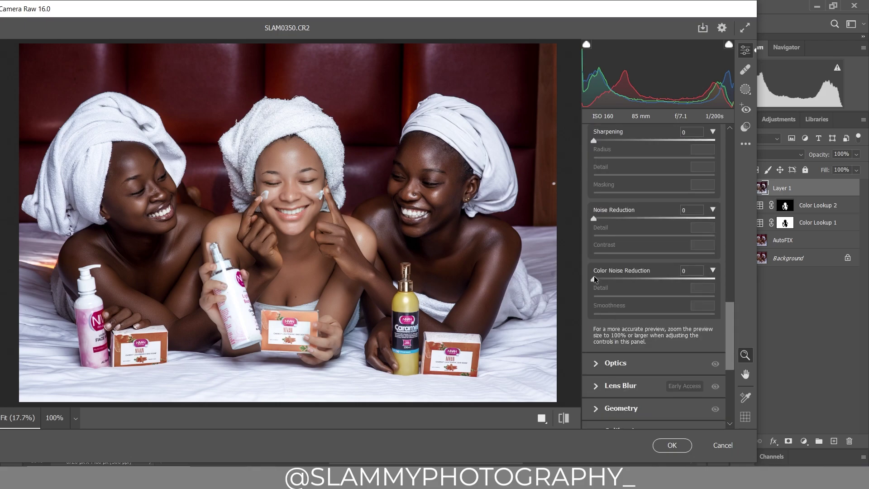
drag(594, 280, 772, 291)
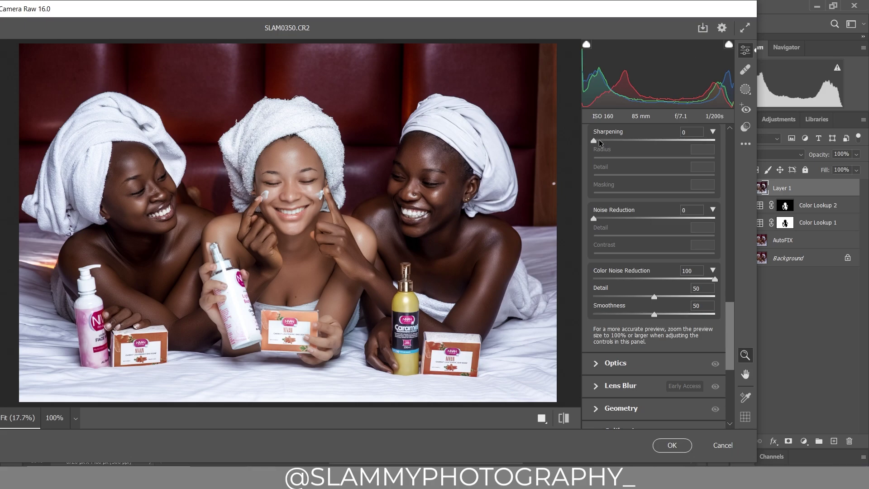
Compare sharpening on the zoomed-in forehead, settle Sharpening at 34, and return to Fit view
click(599, 141)
drag(280, 169, 350, 244)
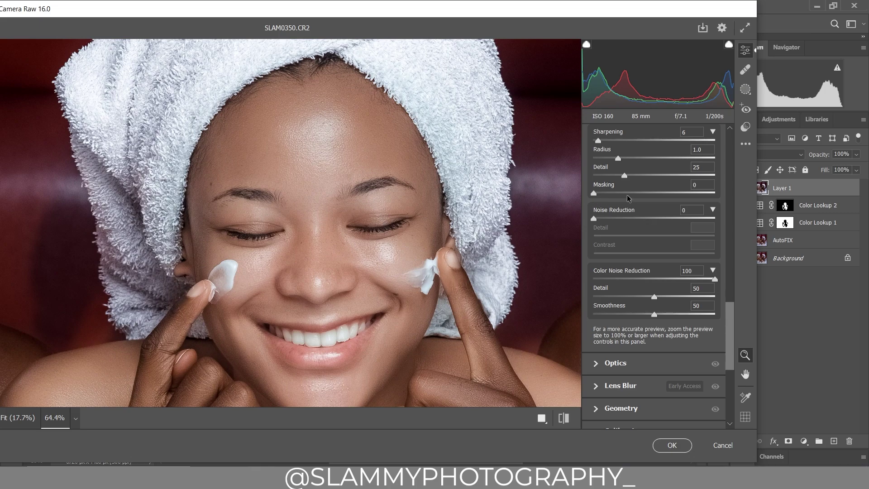
drag(600, 142, 593, 141)
drag(333, 138, 372, 153)
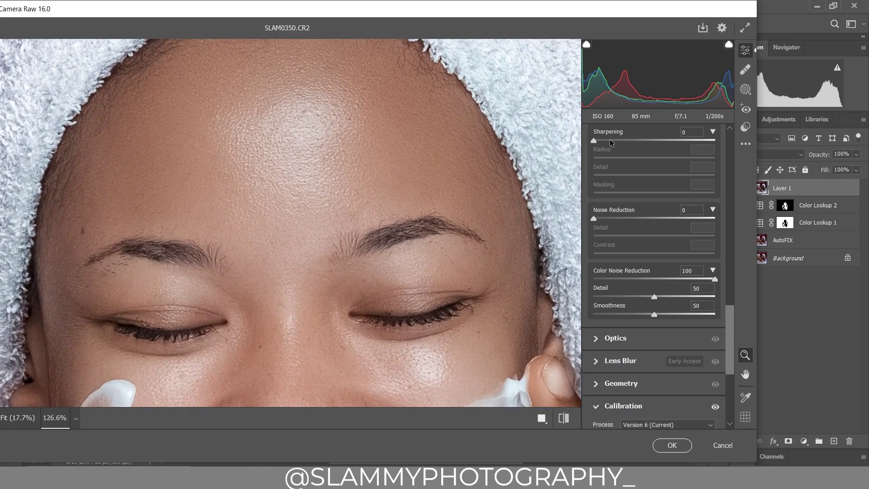
click(610, 140)
drag(294, 123, 337, 157)
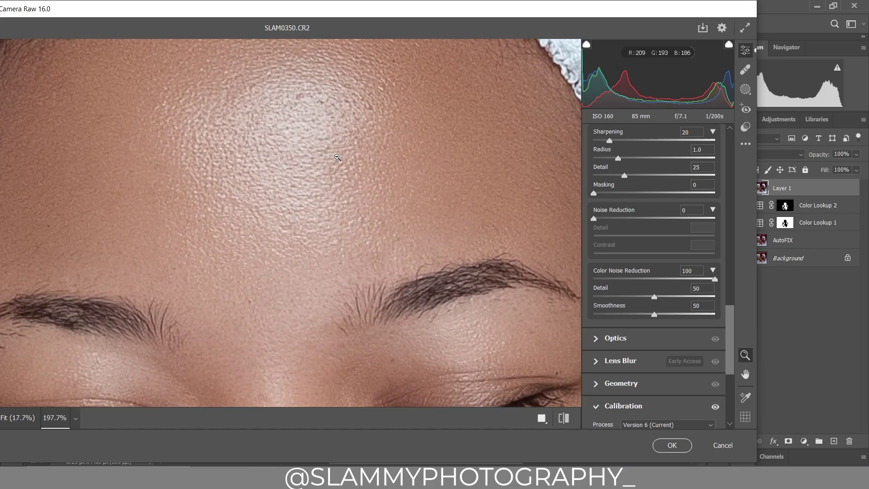
drag(610, 141, 529, 144)
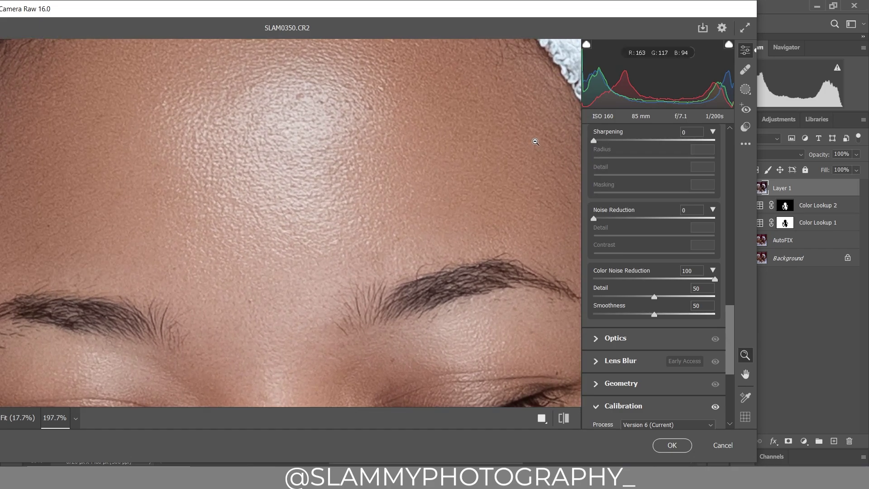
drag(355, 190, 376, 179)
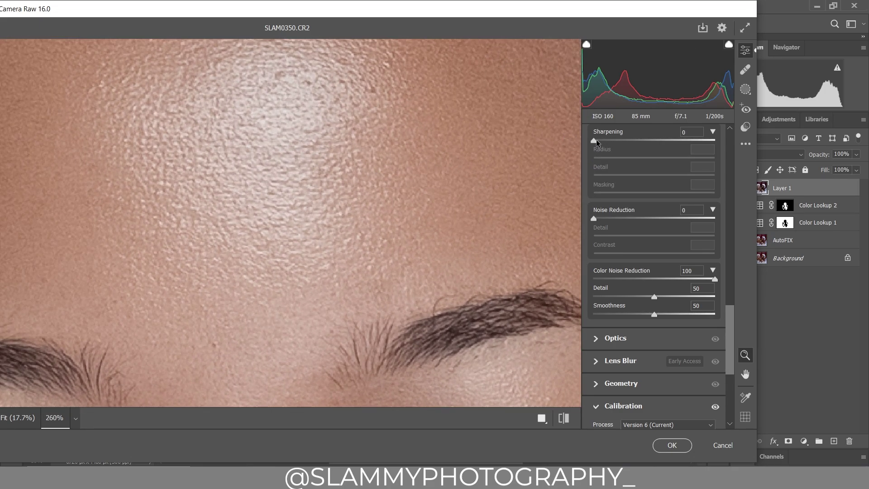
drag(594, 141, 621, 143)
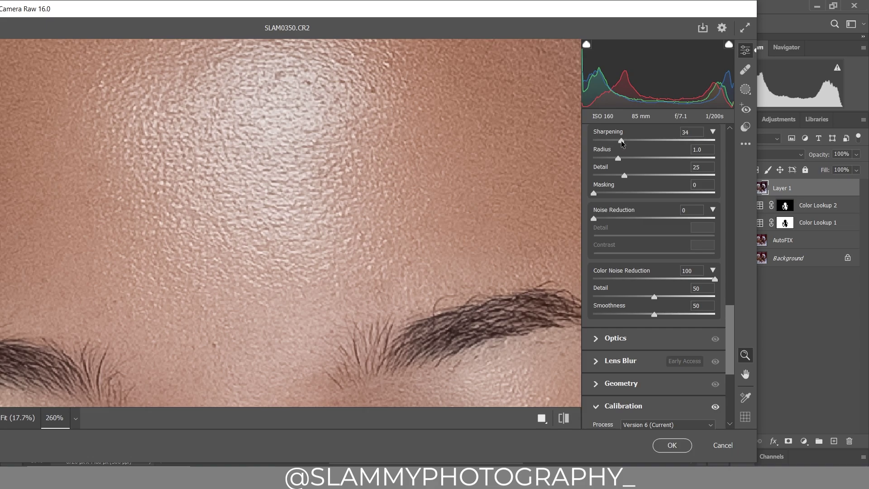
drag(368, 195, 357, 202)
key(ctrl+0)
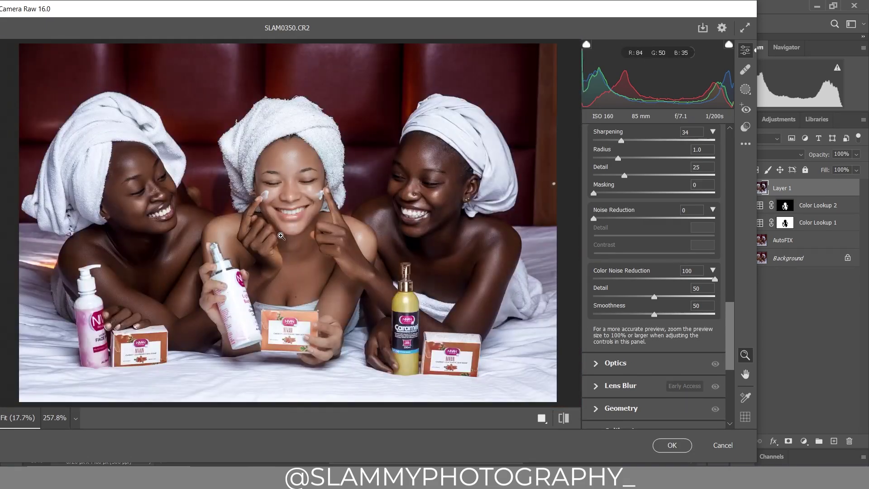
Set Vibrance +6 and Saturation -2, then commit the Camera Raw edits to Layer 1
scroll(659, 197, up, 6)
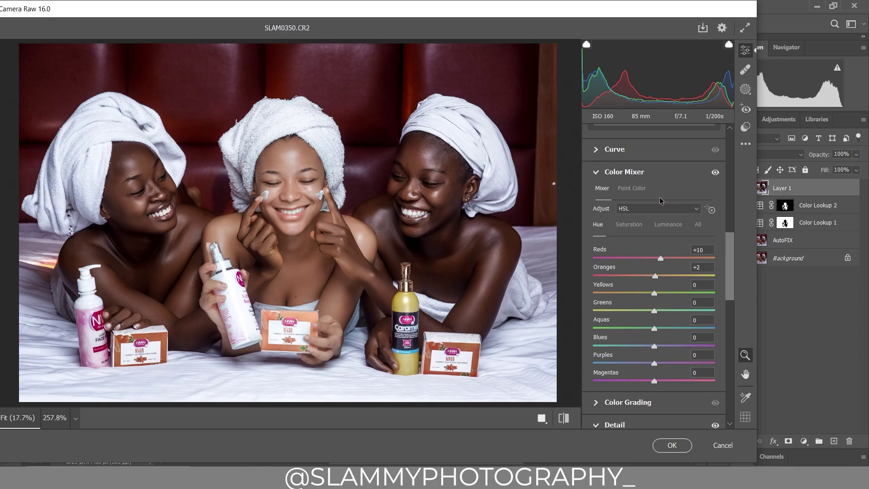
scroll(658, 197, up, 8)
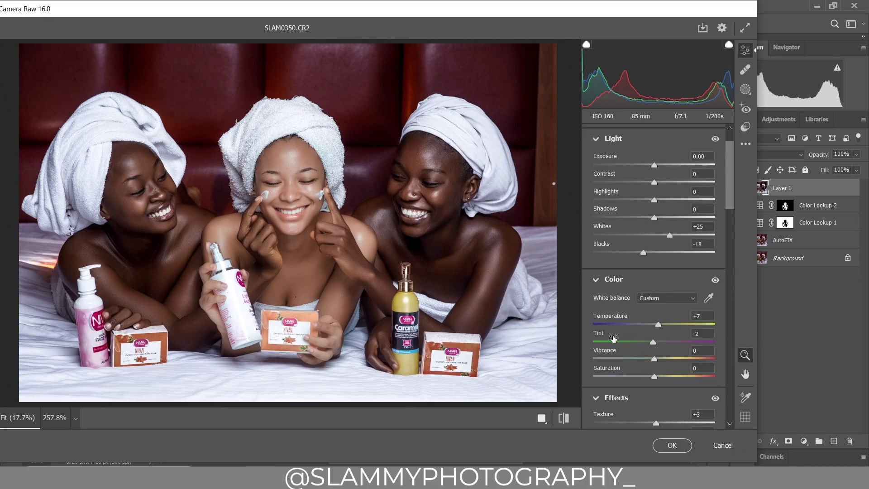
drag(612, 353, 619, 353)
drag(623, 370, 621, 370)
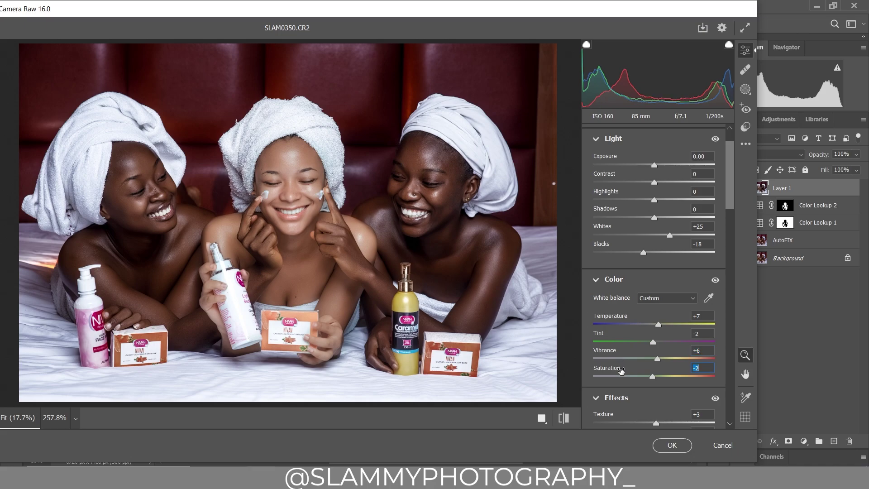
click(672, 445)
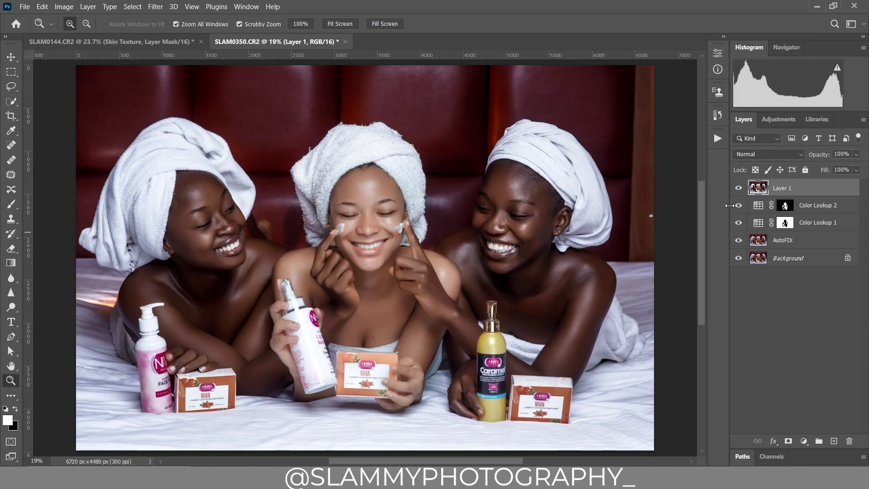
click(738, 188)
click(736, 189)
click(718, 115)
drag(704, 219, 700, 132)
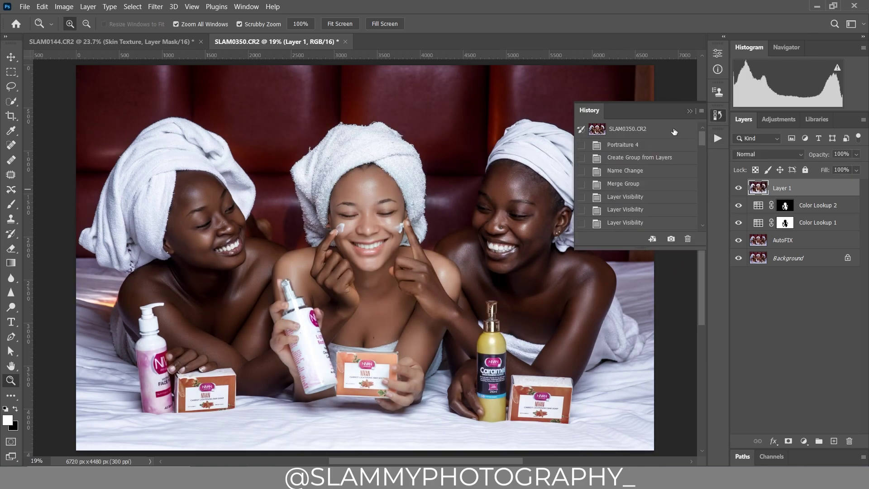
click(665, 136)
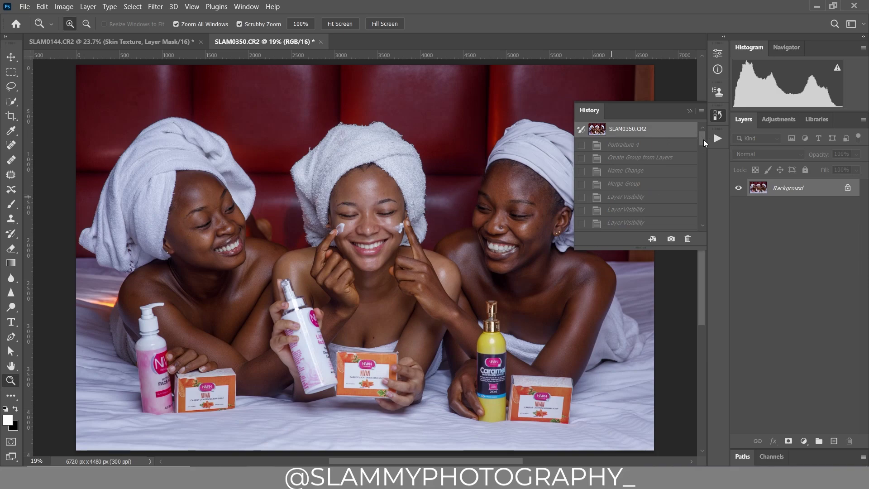
scroll(656, 204, down, 5)
click(645, 224)
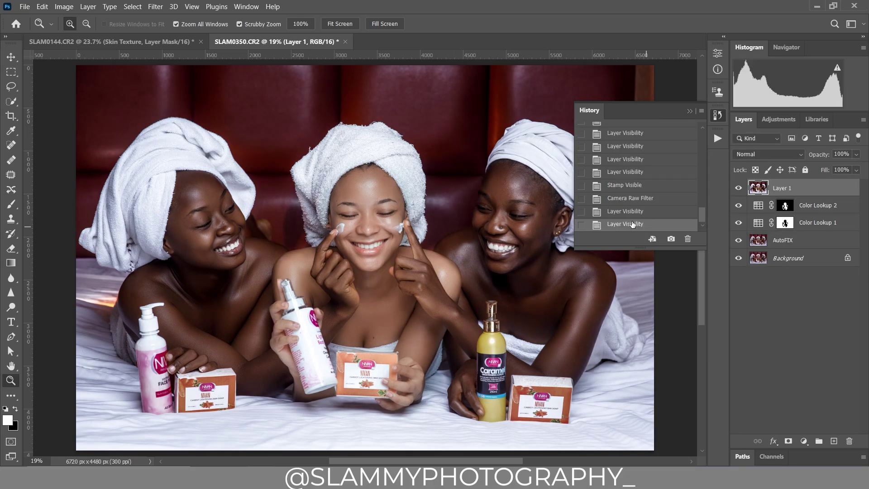
click(688, 111)
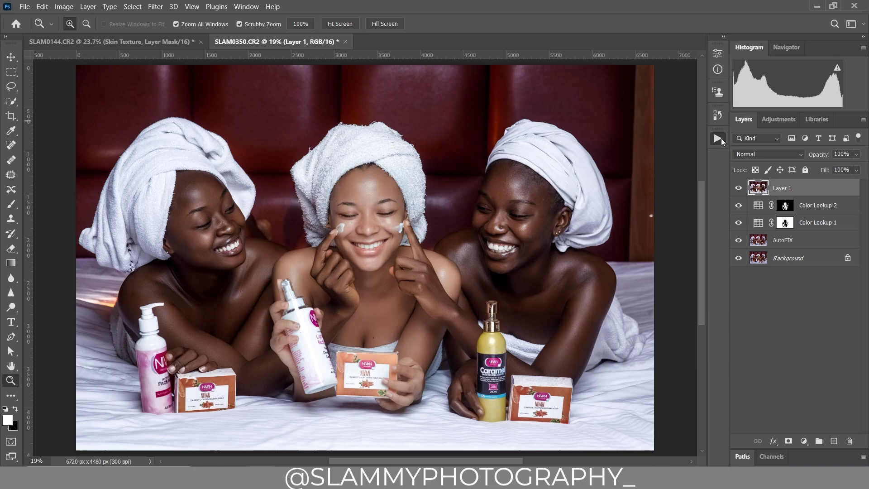
click(717, 138)
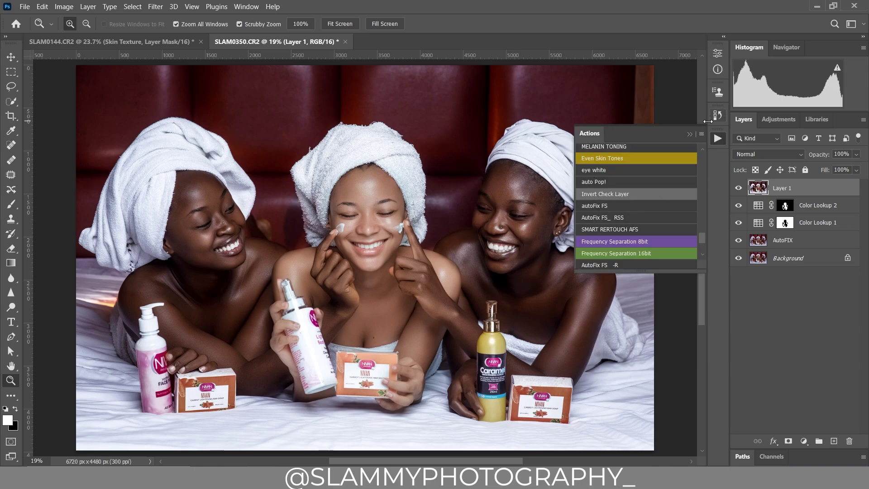
click(689, 134)
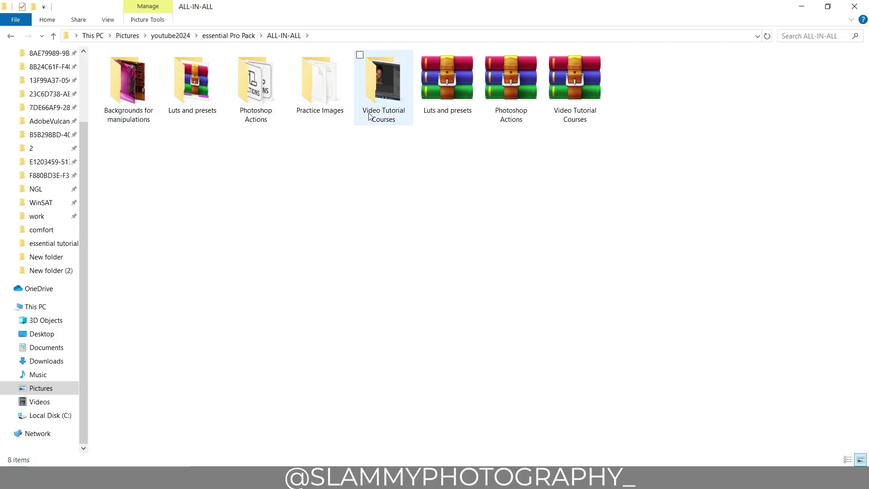
Browse Backgrounds for manipulations, then the Premium Skin and Premium Outdoor LUTs folders
double_click(135, 101)
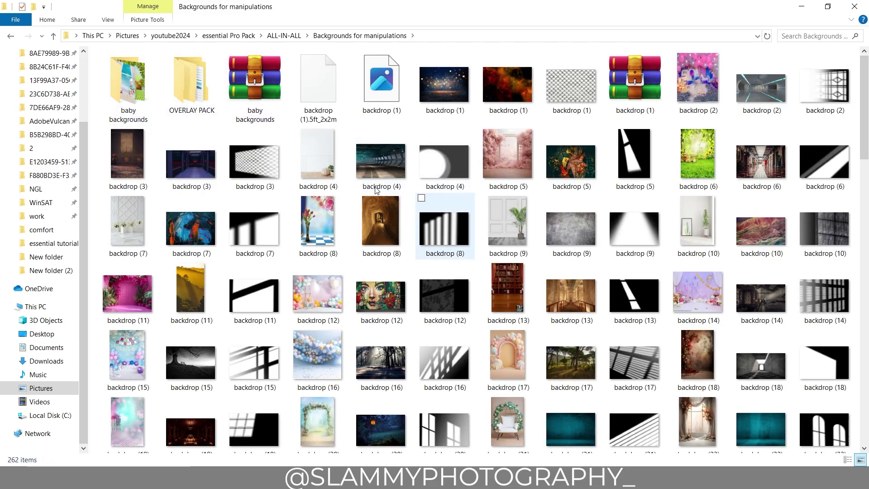
click(9, 37)
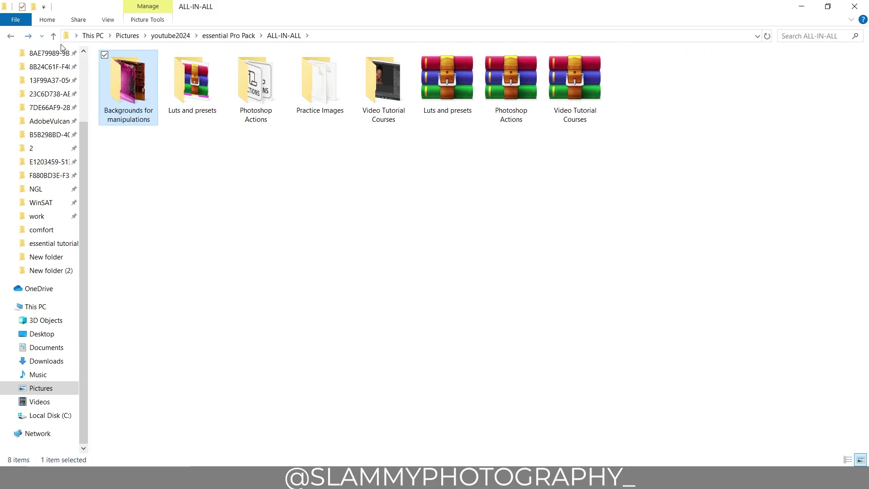
double_click(195, 77)
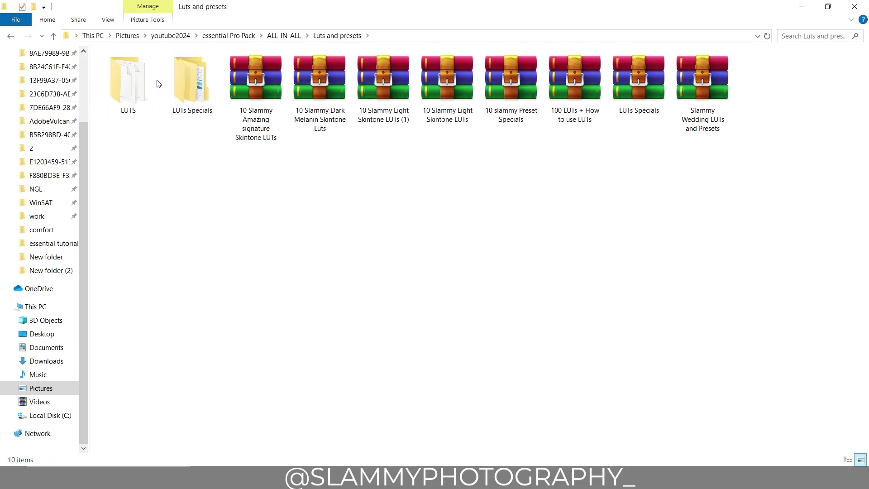
double_click(202, 81)
double_click(200, 86)
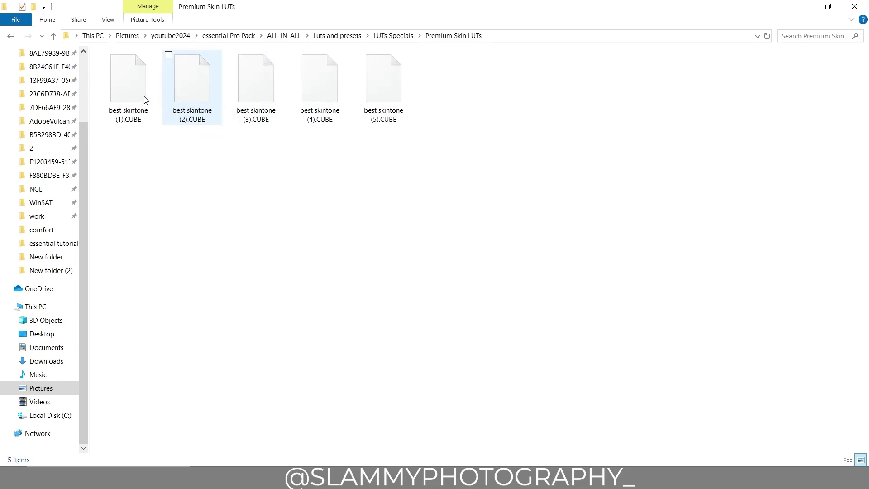
click(9, 36)
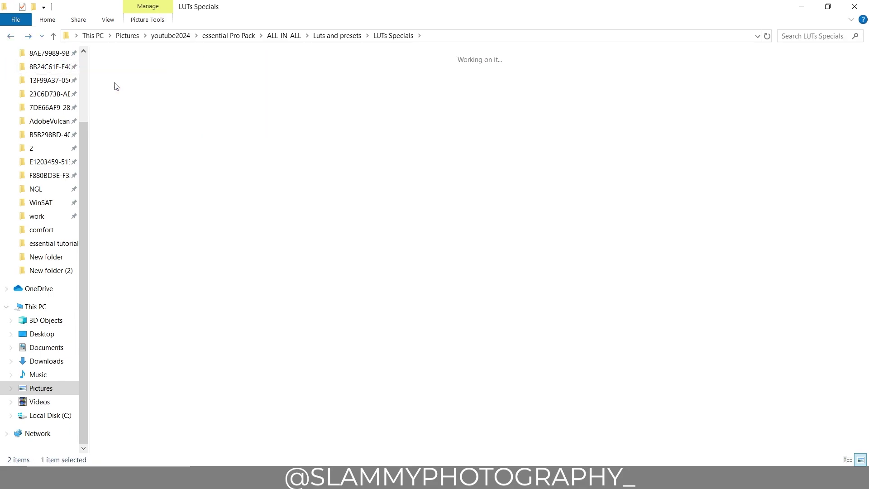
double_click(116, 86)
click(10, 36)
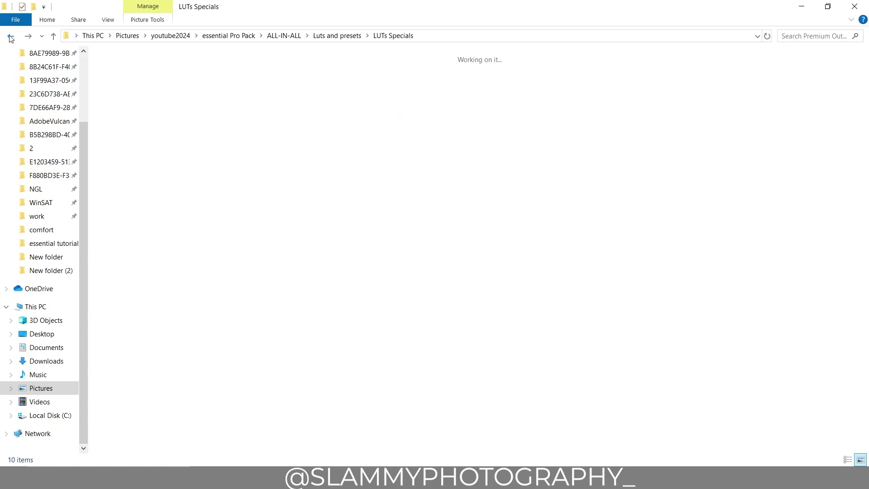
Revisit Premium Skin LUTs, then look through the LUTS and LUTs Specials folders
click(194, 89)
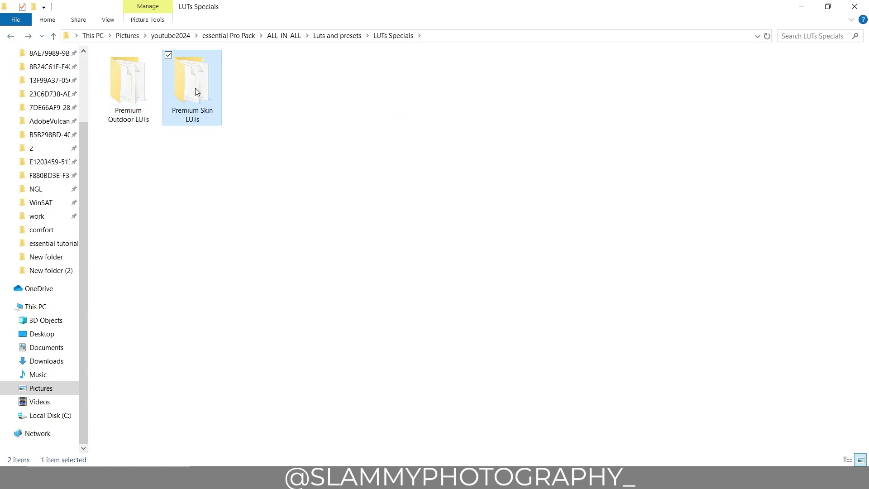
double_click(196, 90)
click(10, 38)
click(8, 40)
double_click(128, 83)
scroll(227, 224, down, 4)
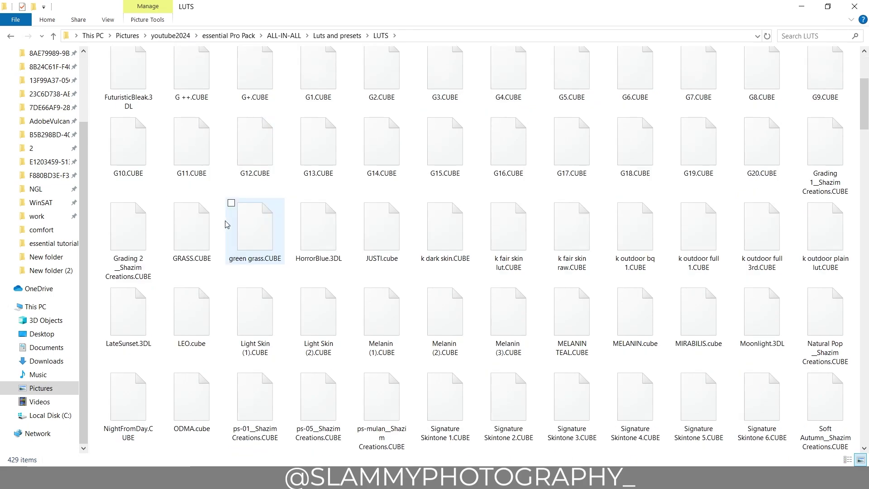
scroll(229, 212, down, 15)
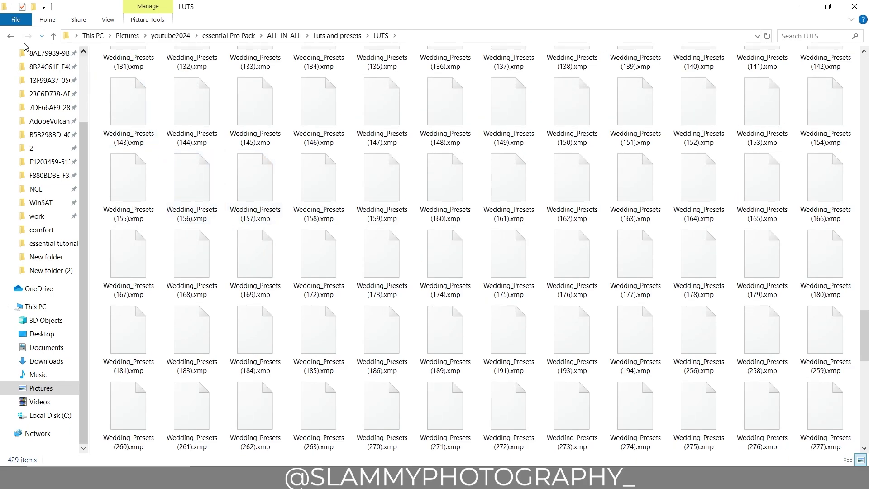
click(10, 37)
double_click(190, 82)
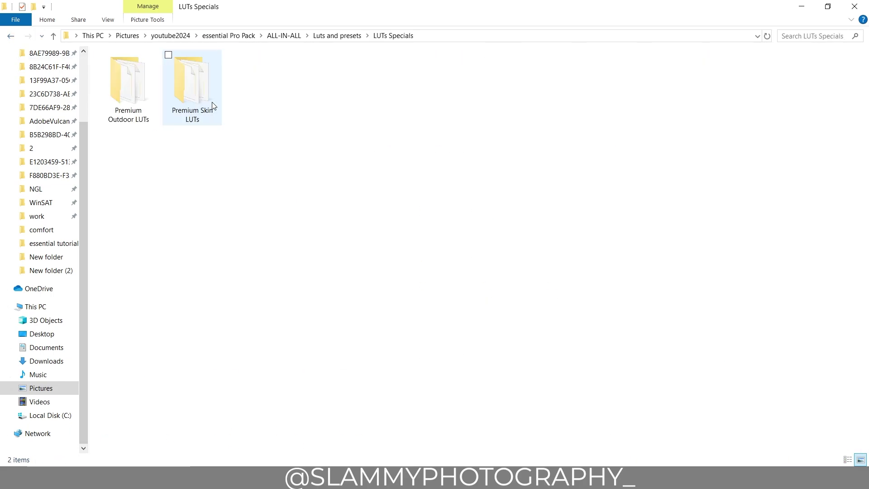
click(10, 37)
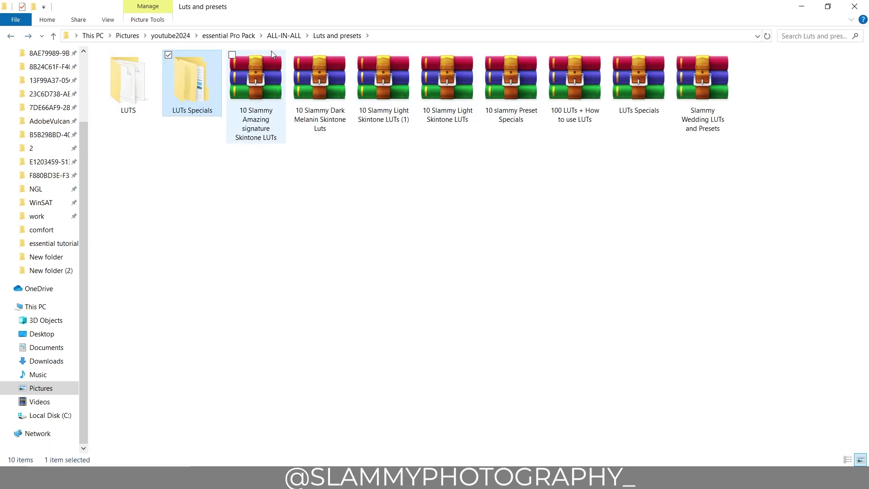
Navigate back through the essential Pro Pack to ALL-IN-ALL and open Photoshop Actions
click(283, 36)
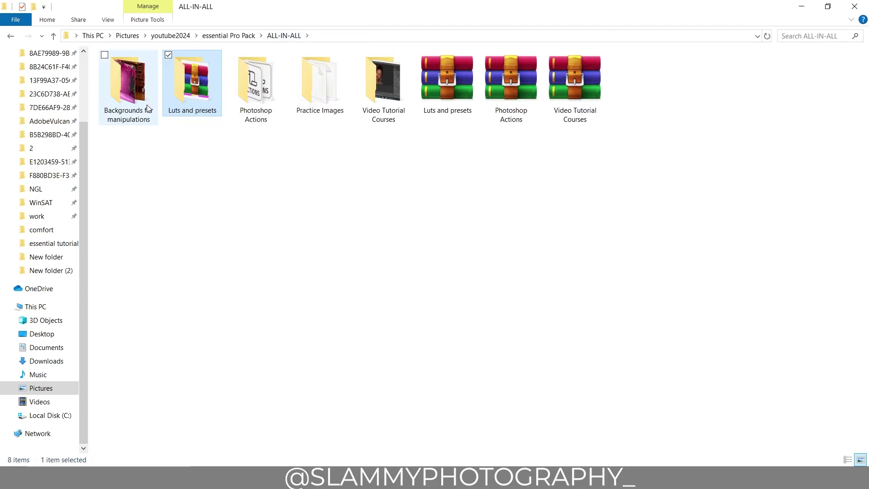
double_click(198, 108)
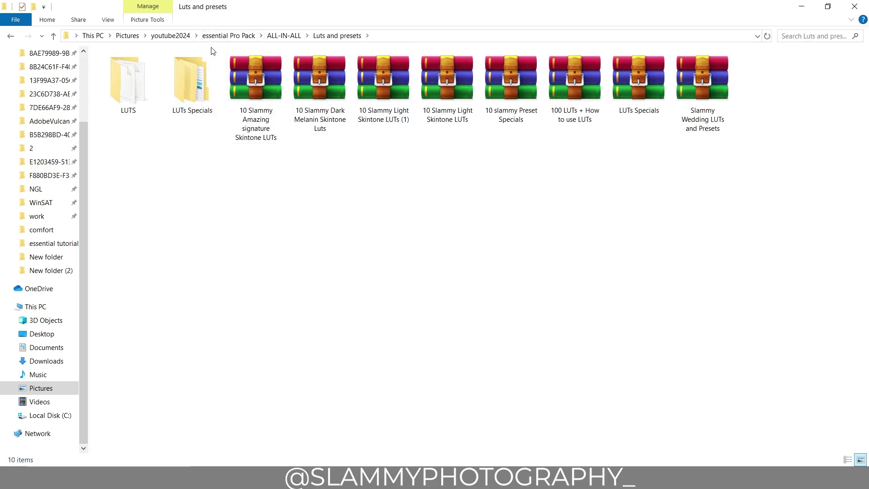
click(227, 36)
double_click(120, 110)
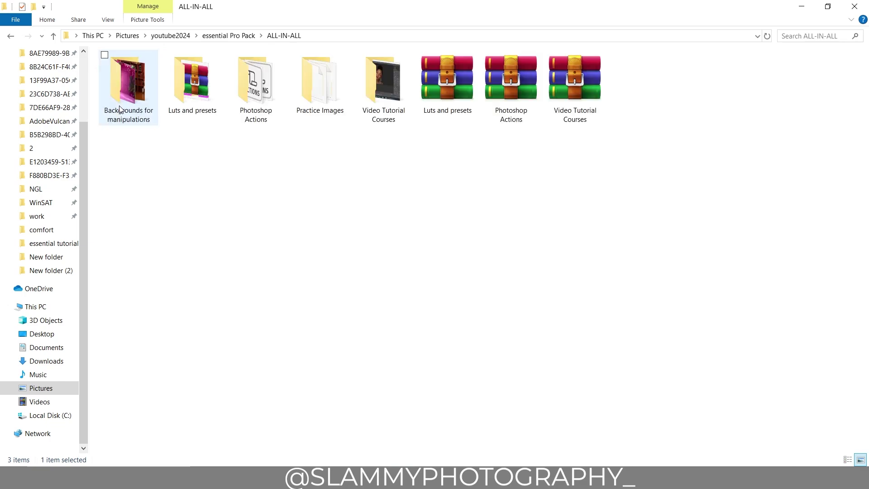
double_click(254, 102)
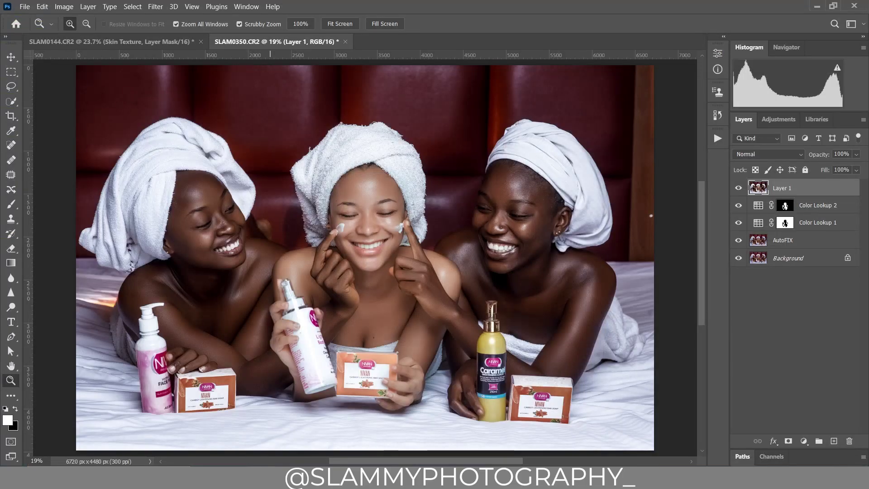
Show the Actions panel, scroll its action list, then return to the Photoshop Actions folder window
click(718, 139)
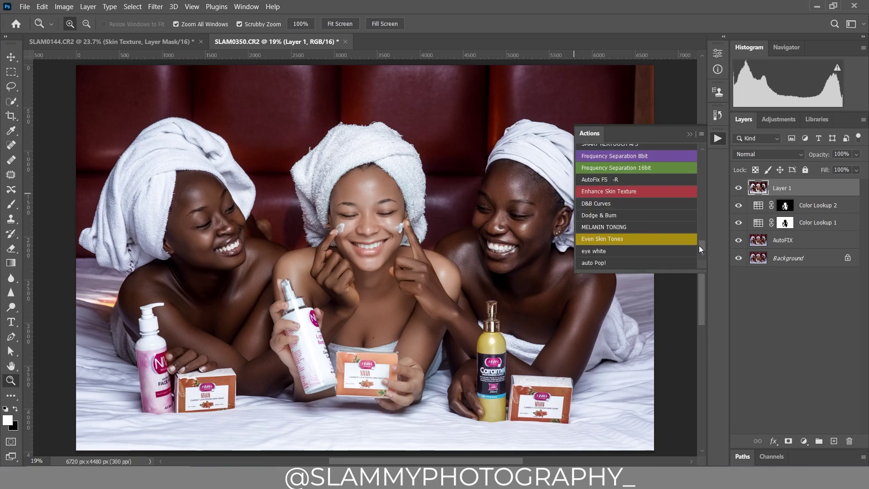
mouse_move(699, 246)
mouse_down()
mouse_move(694, 191)
mouse_move(678, 159)
mouse_up()
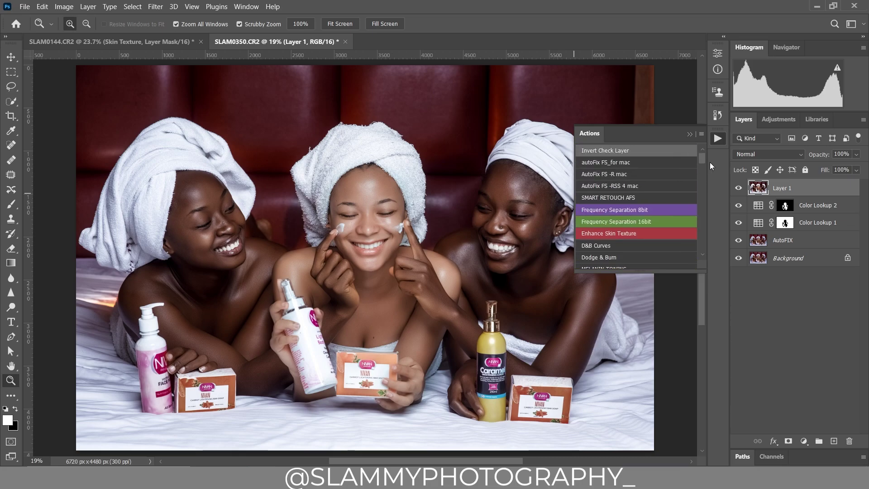
scroll(652, 208, down, 3)
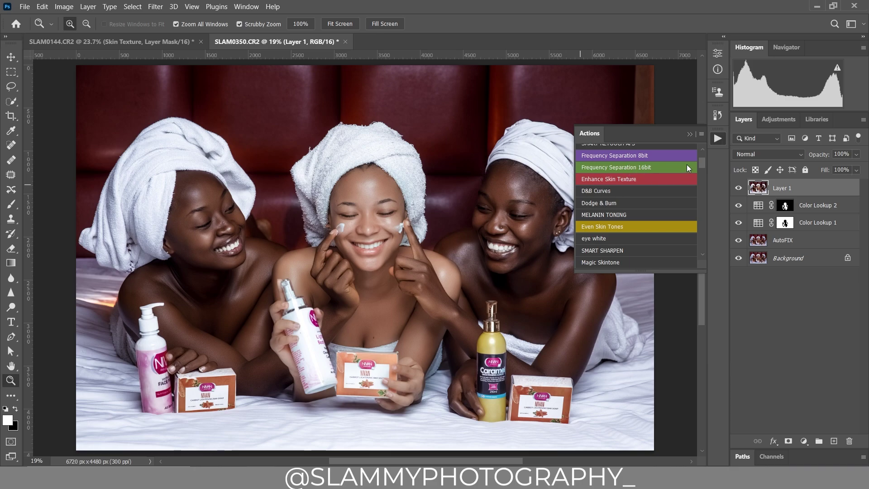
scroll(703, 158, up, 3)
drag(700, 158, 716, 249)
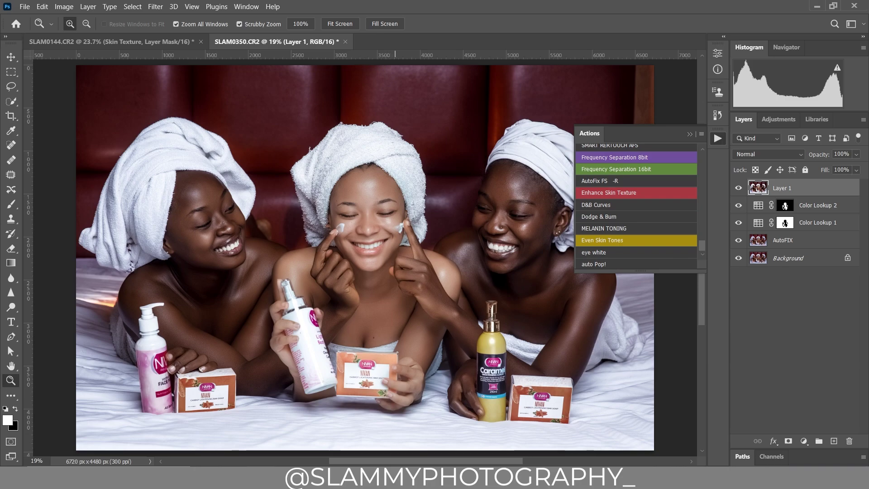
mouse_move(404, 479)
click(390, 422)
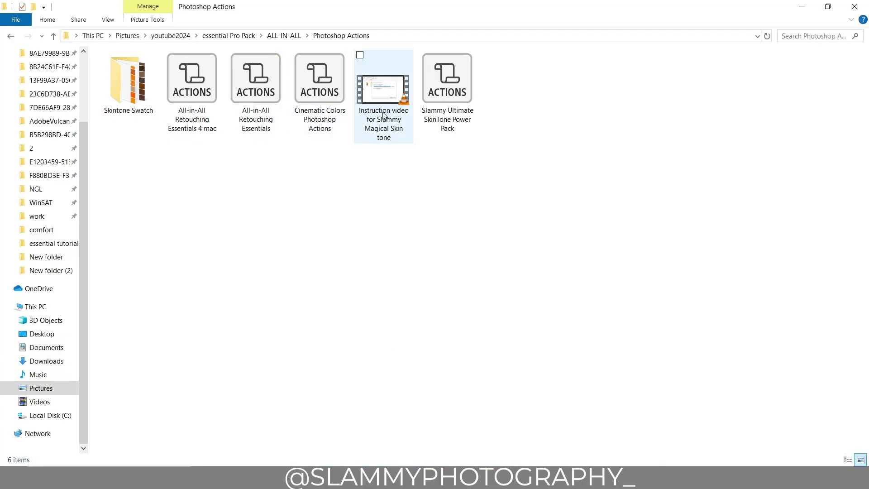
Peek into Practice Images, then open Video Tutorial Courses and play Retouching Course.mp4
click(284, 35)
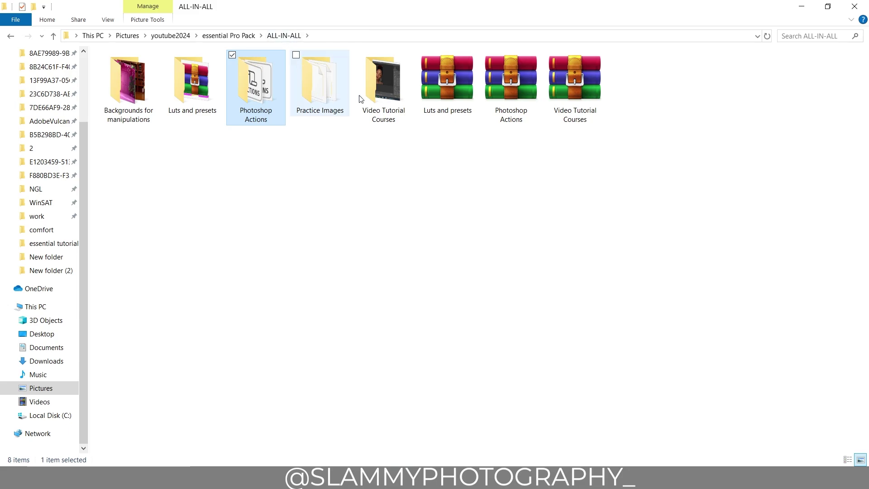
double_click(333, 93)
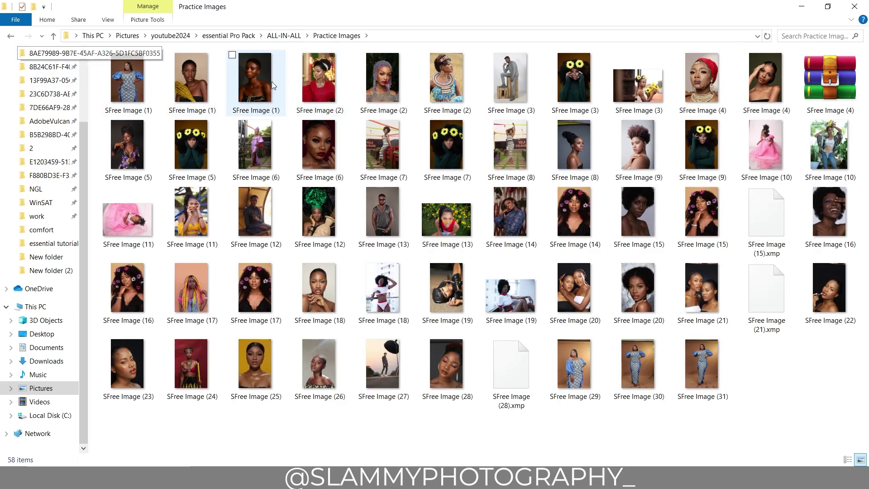
click(12, 38)
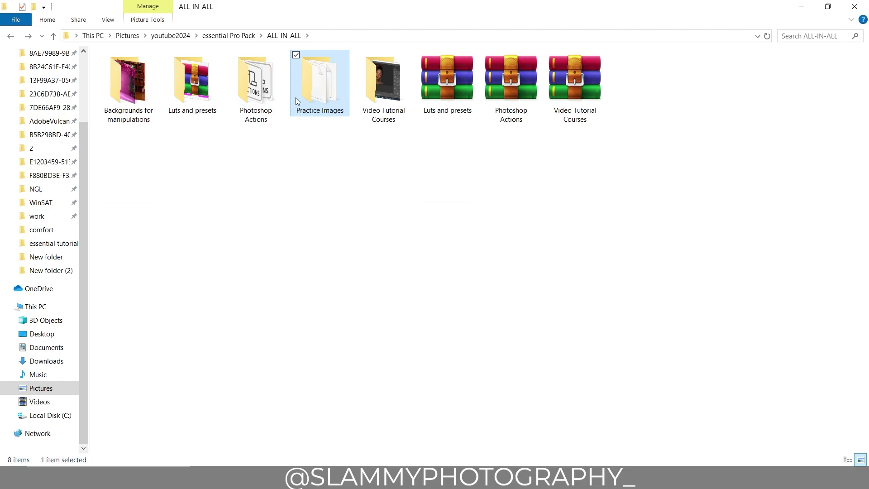
double_click(377, 111)
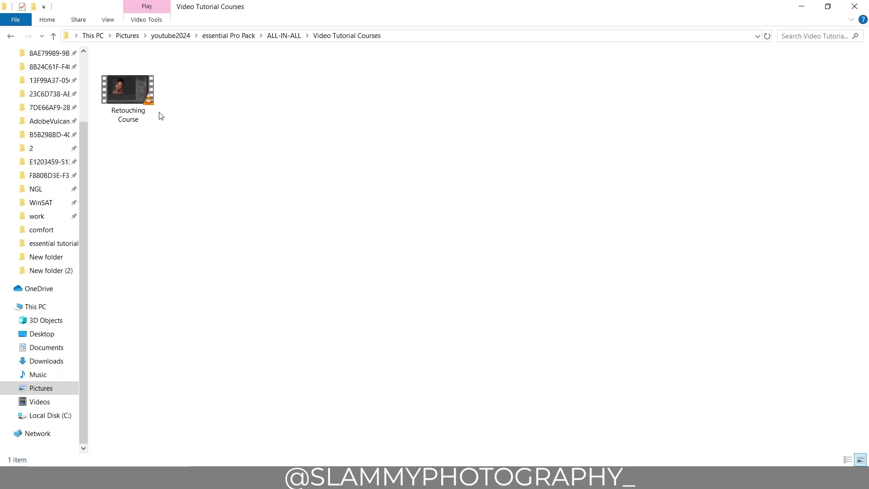
click(137, 112)
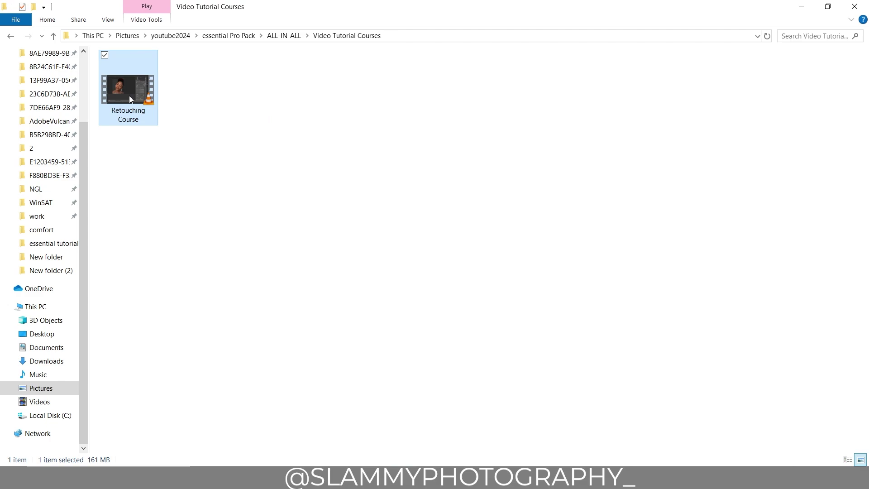
double_click(129, 96)
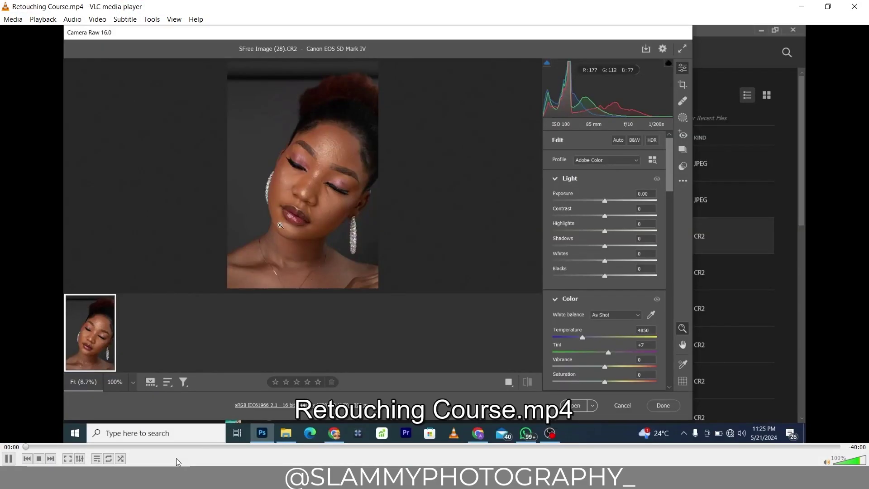
Skim forward through the course video from 07:33 to 37:40
click(178, 447)
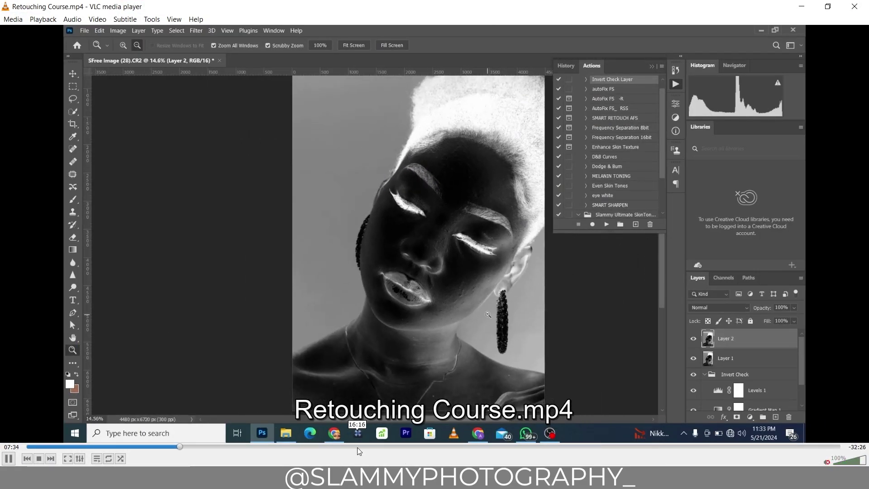
click(357, 447)
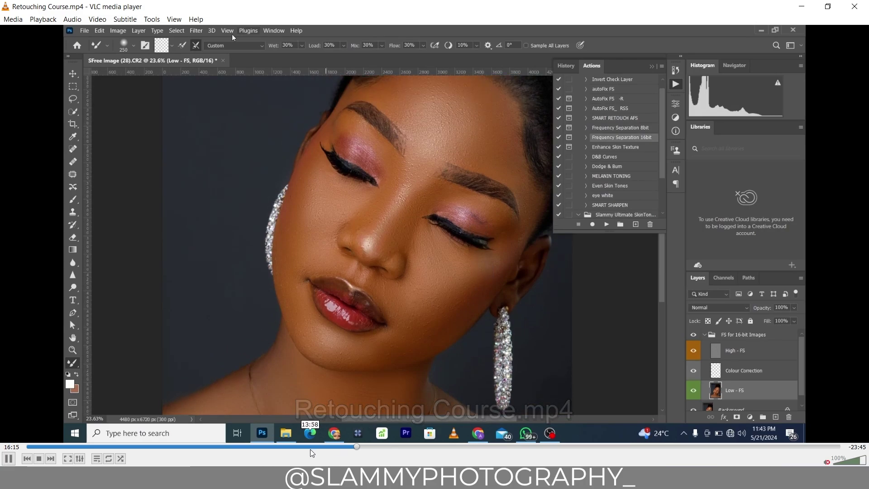
click(396, 447)
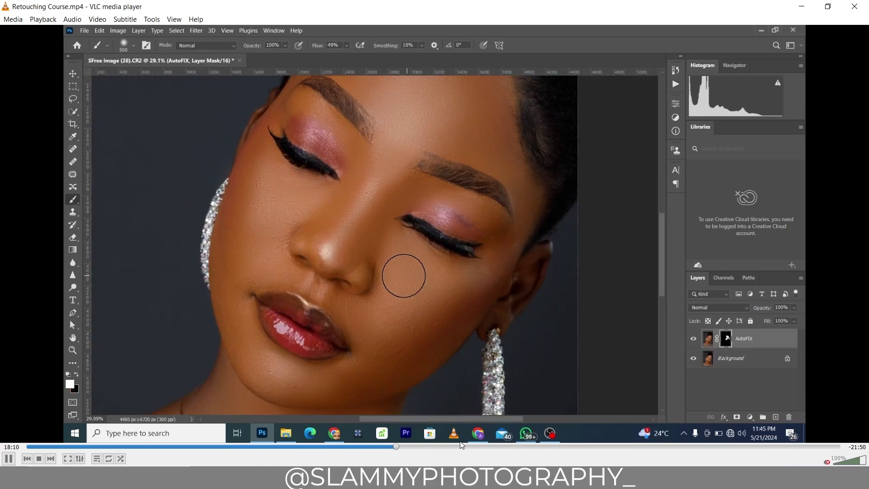
click(499, 447)
click(607, 447)
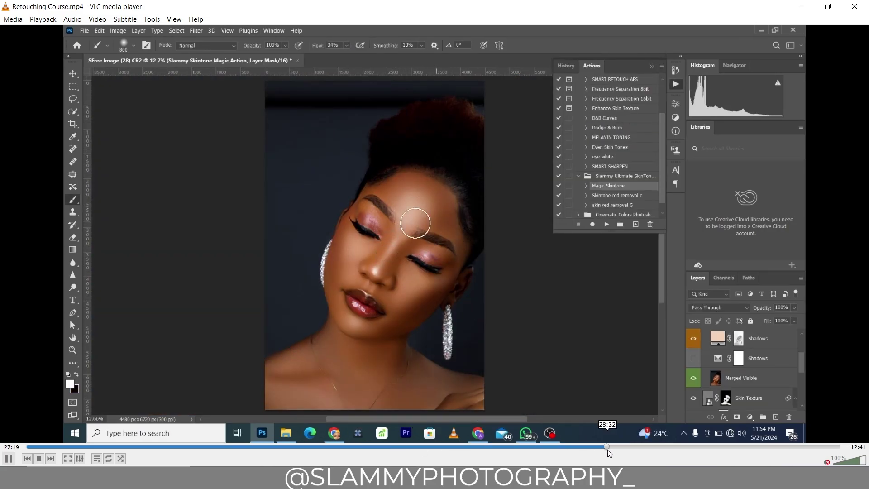
click(635, 447)
click(670, 447)
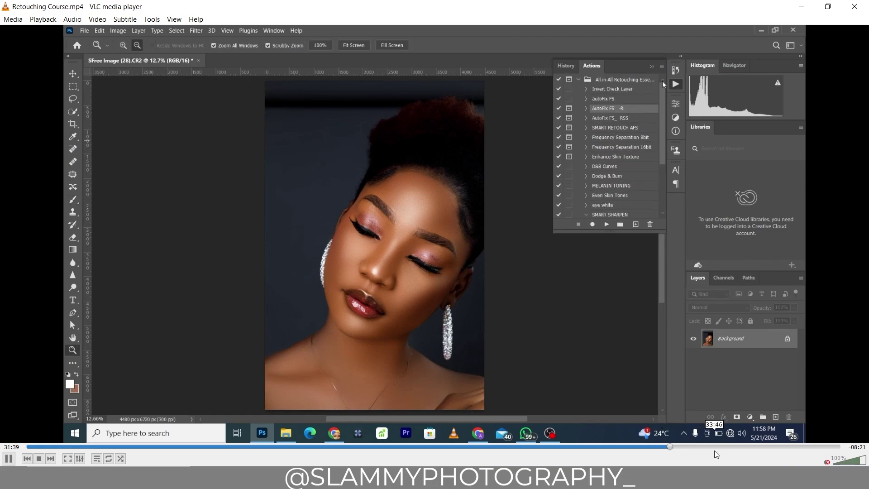
click(740, 453)
click(775, 453)
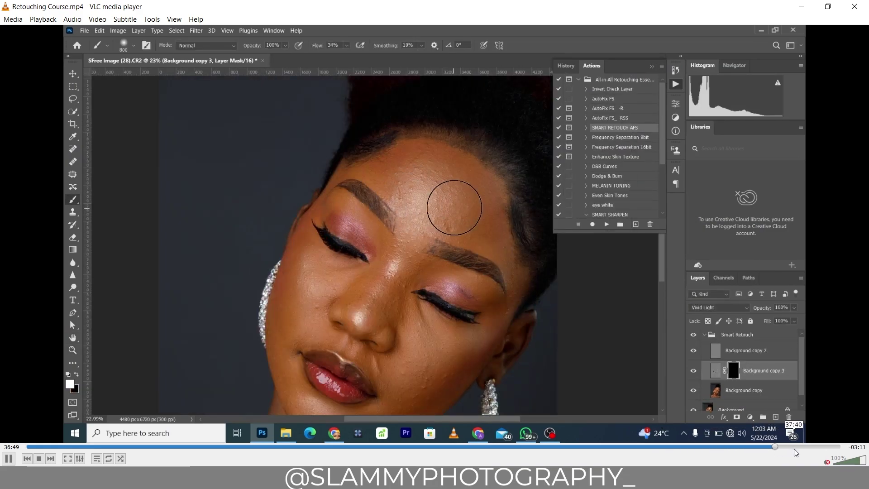
click(793, 448)
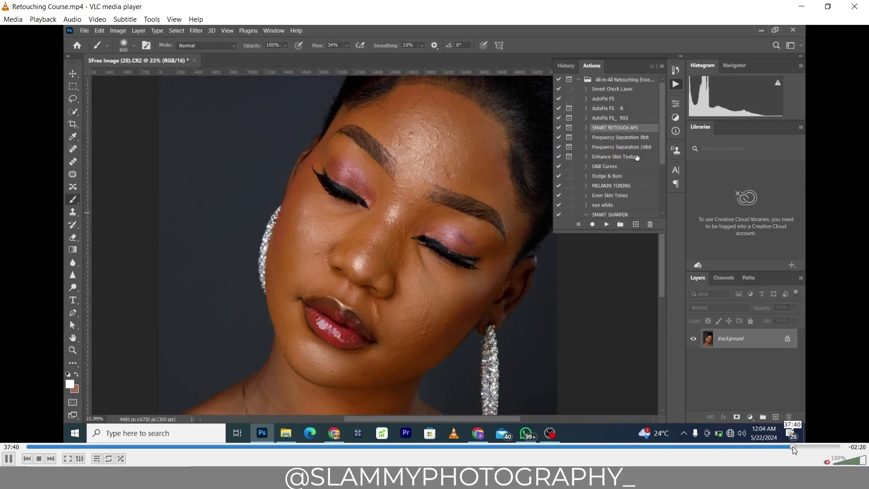
Jump back and forth in the video between 03:19 and 32:15, ending near 29:00
click(596, 447)
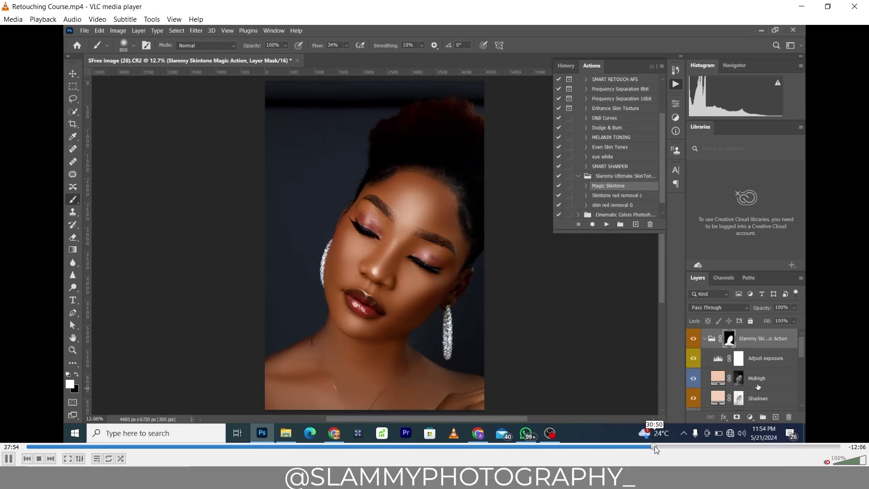
click(655, 446)
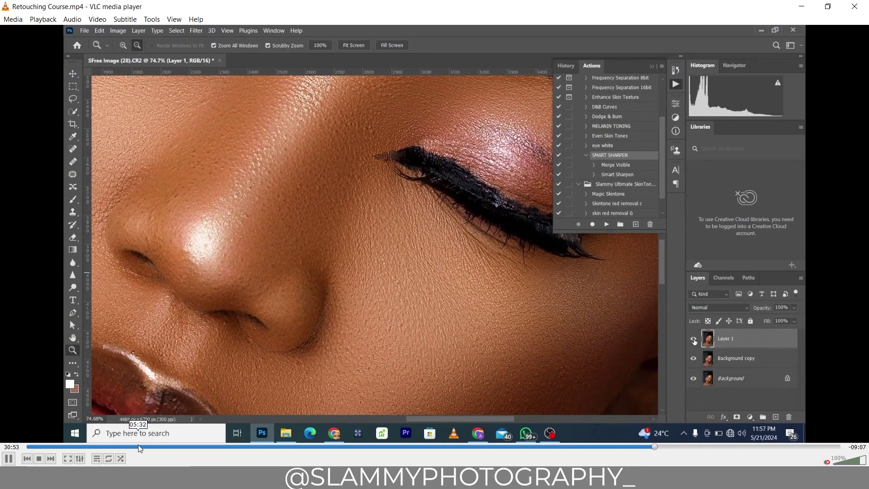
click(129, 447)
click(94, 447)
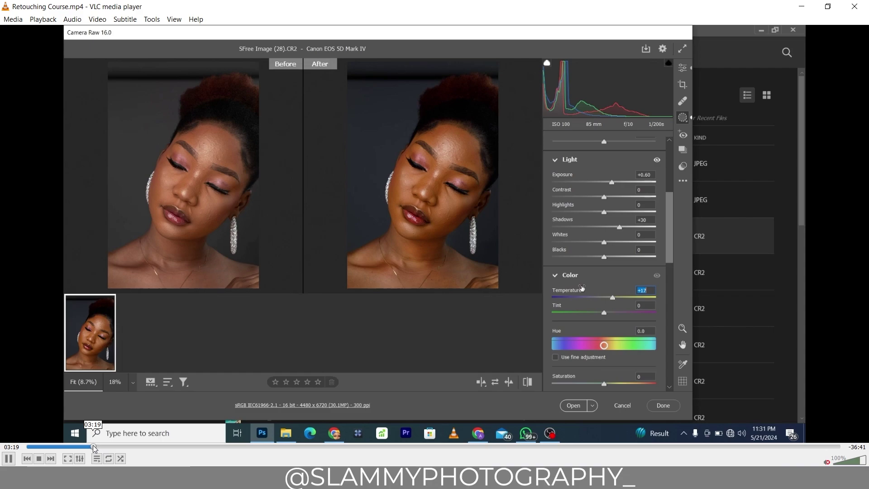
click(292, 447)
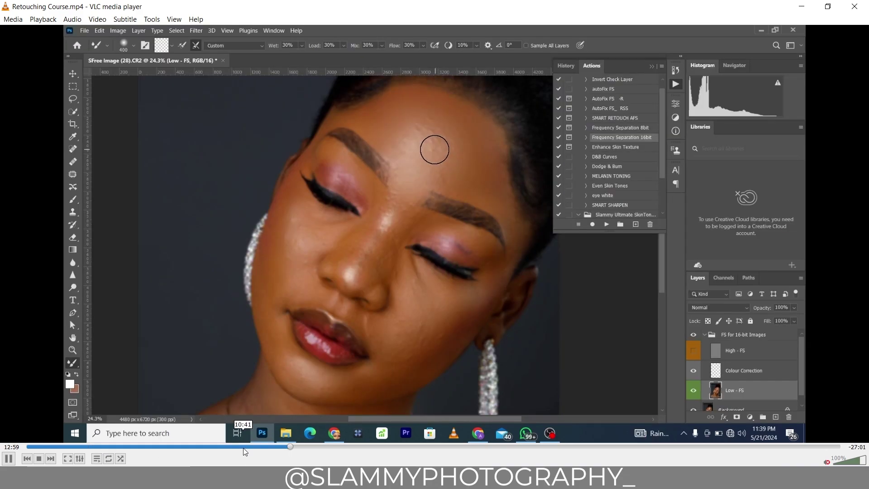
click(212, 446)
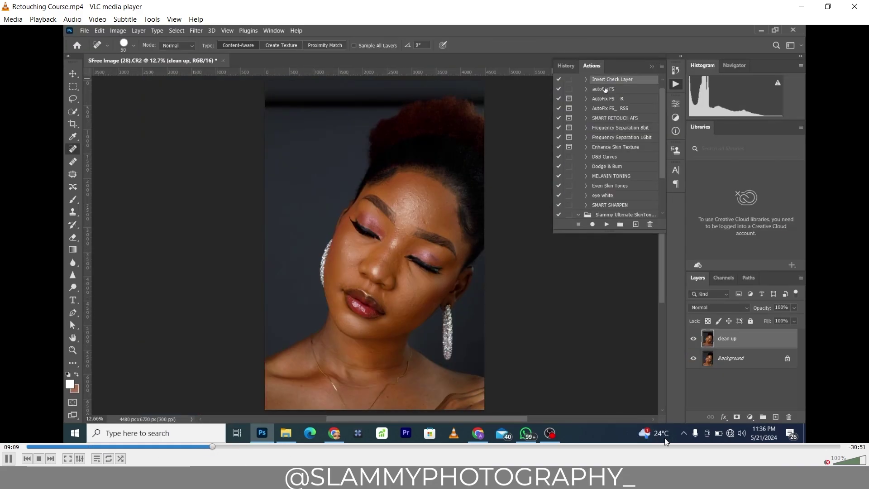
click(680, 446)
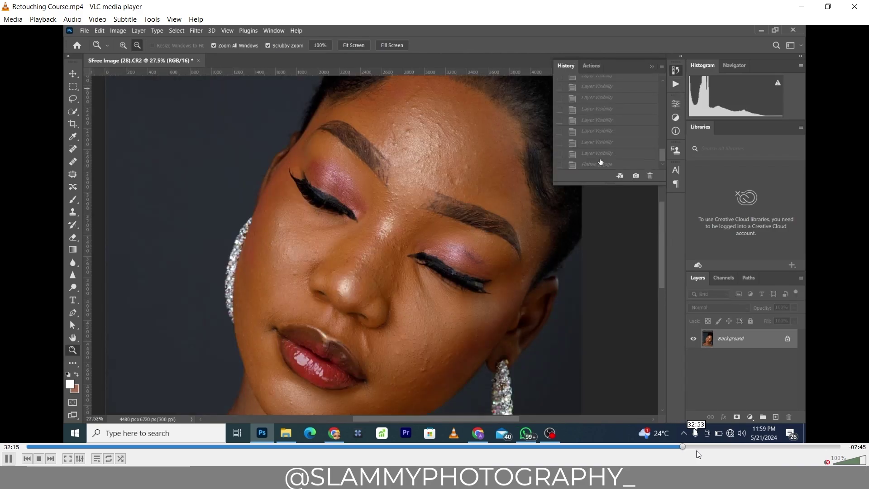
click(618, 450)
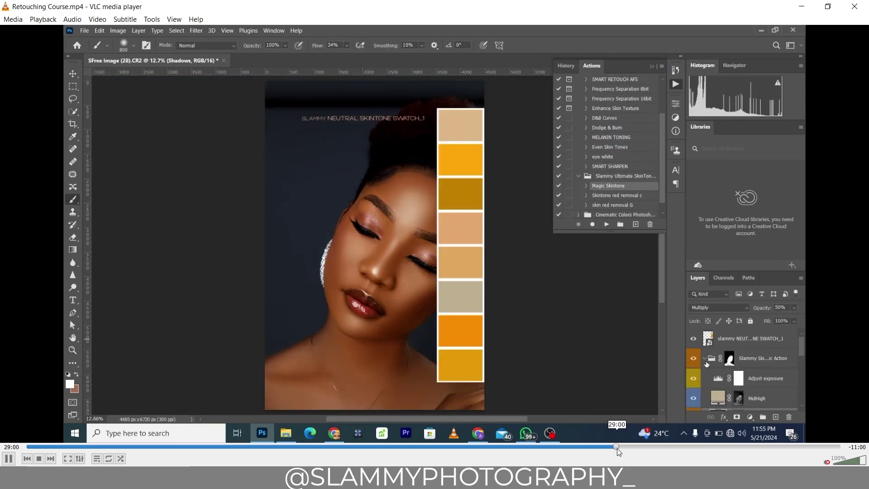
Close VLC and navigate up to the youtube2024 folder in File Explorer
key(alt+F4)
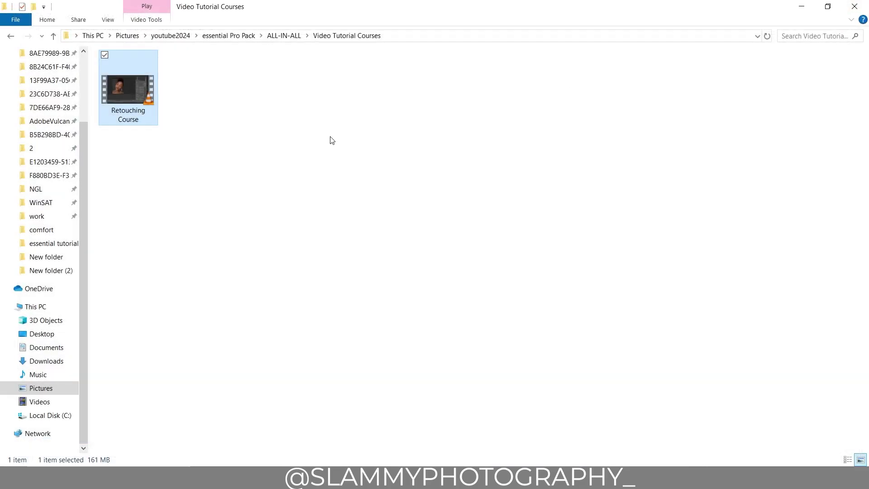
click(209, 35)
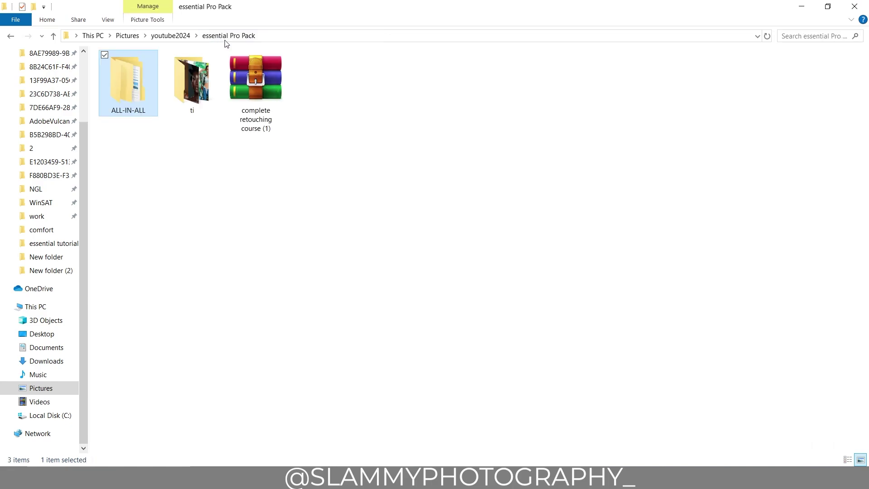
click(170, 36)
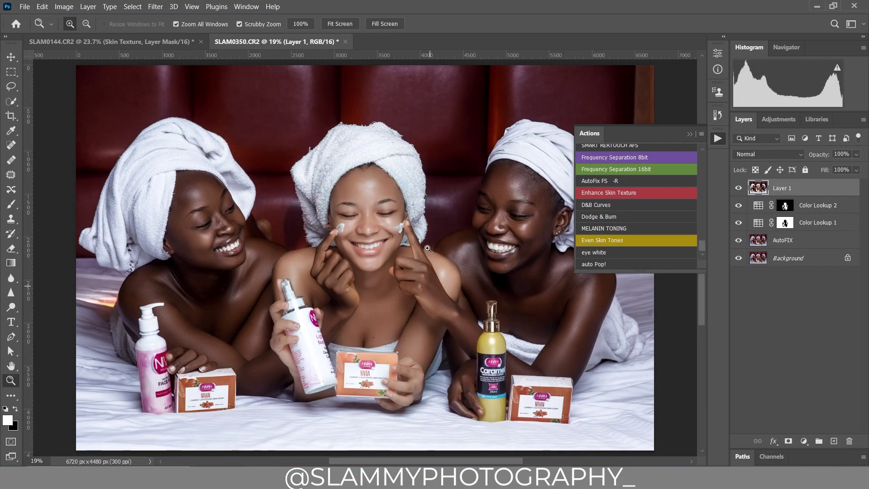
Zoom onto the middle woman's face, fit the photo on screen, and collapse the Actions panel
drag(365, 195, 402, 241)
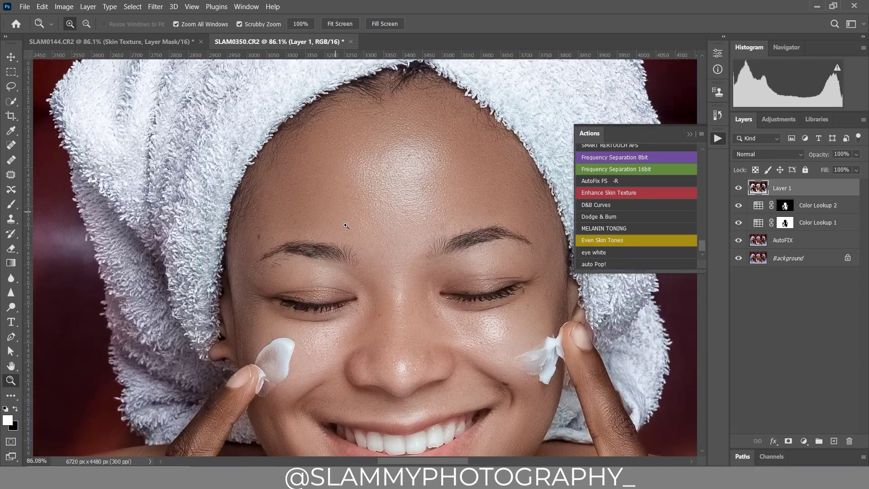
click(190, 7)
click(213, 104)
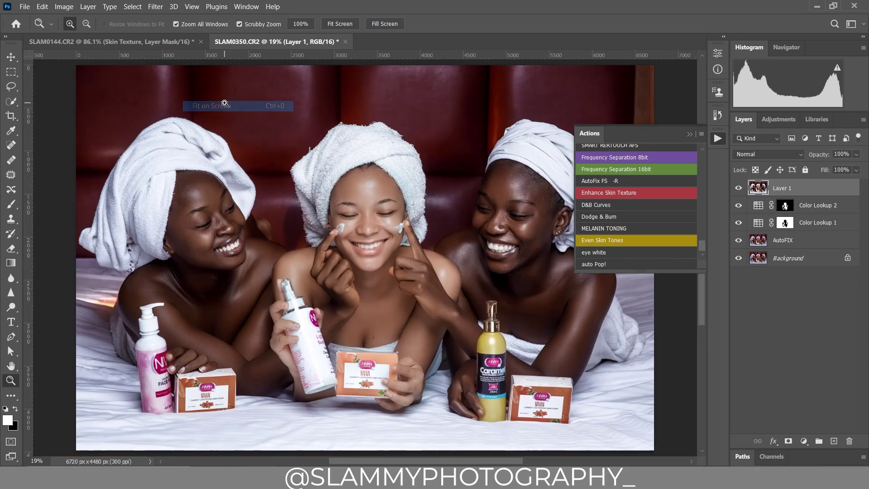
click(691, 134)
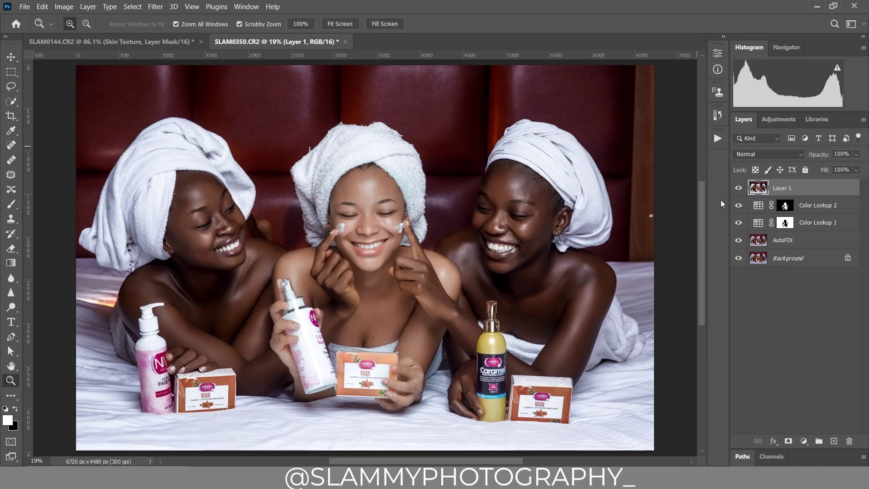
Zoom onto the left woman's face, then fit the whole photo on screen again
drag(189, 192, 338, 261)
click(194, 7)
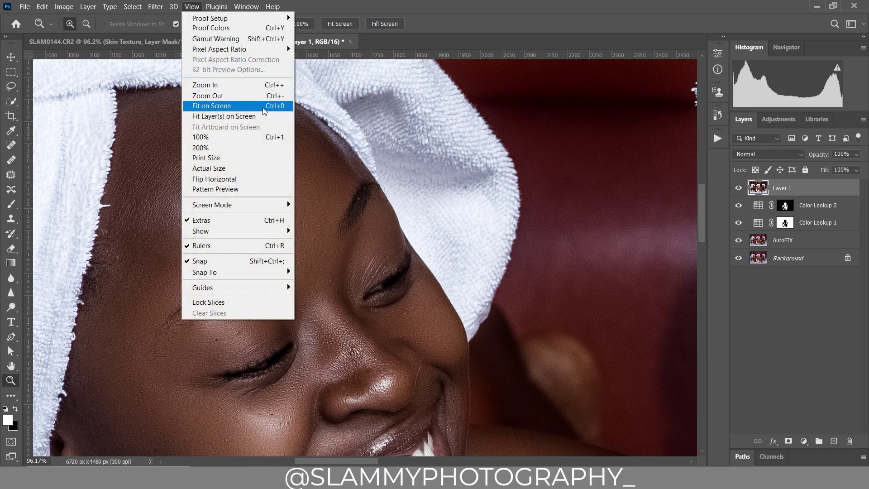
click(266, 107)
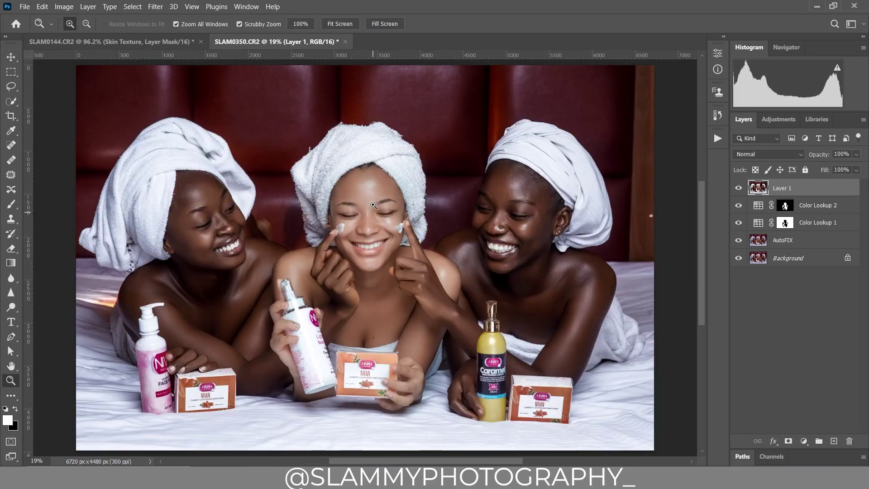
click(719, 115)
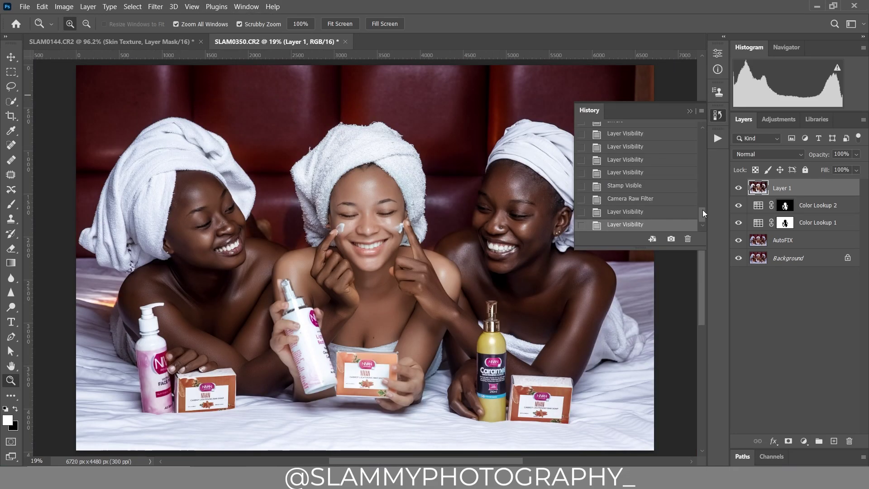
mouse_move(702, 213)
mouse_down()
mouse_move(693, 134)
mouse_move(702, 136)
mouse_move(702, 218)
mouse_up()
click(681, 131)
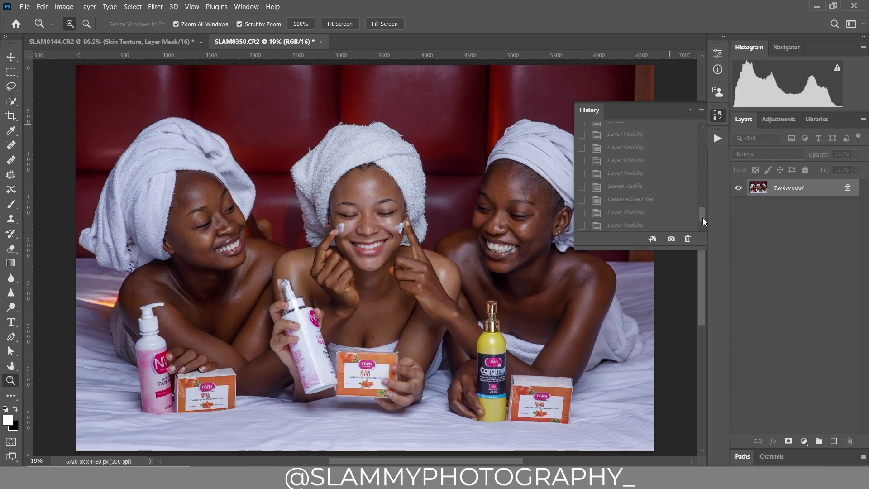
click(639, 227)
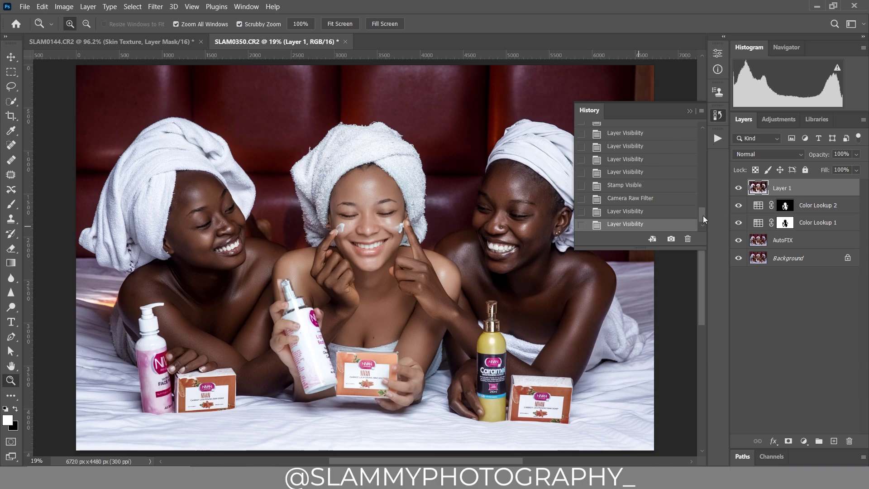
mouse_move(702, 216)
mouse_down()
mouse_move(694, 127)
mouse_move(702, 214)
mouse_up()
click(661, 132)
click(644, 225)
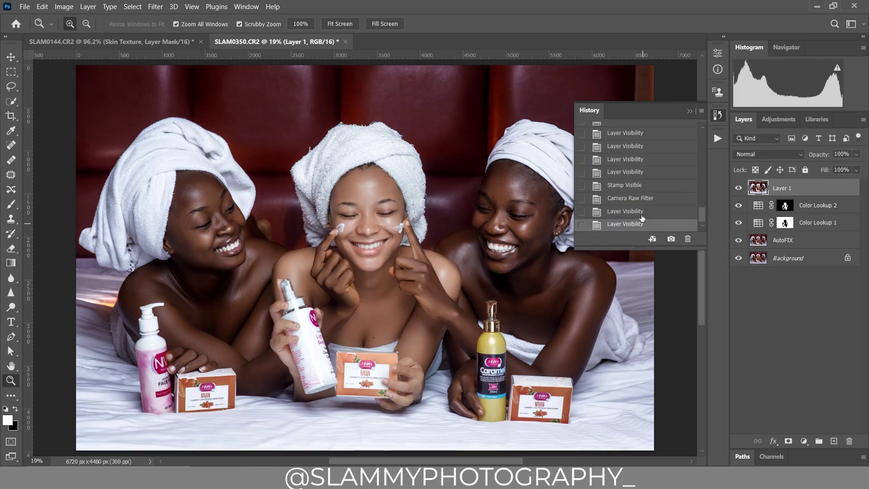